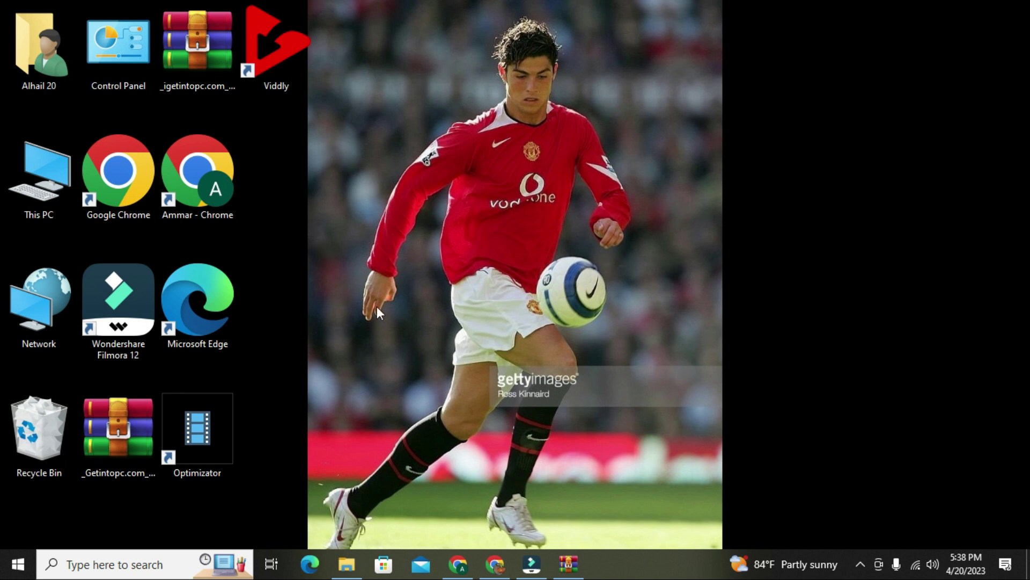
Bring Chrome back up and switch to the 'pencil 2d download' search results tab
click(494, 563)
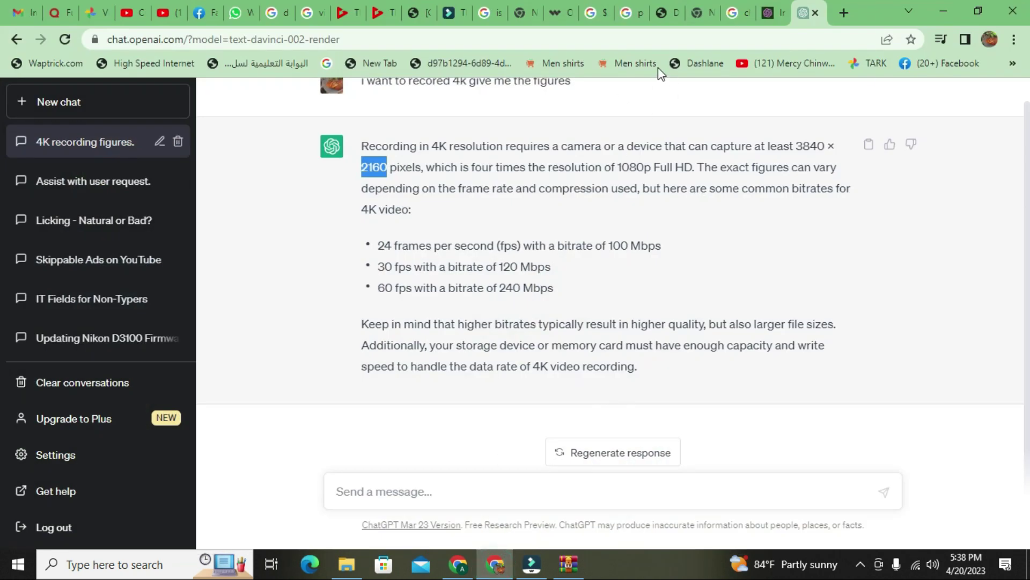
click(735, 8)
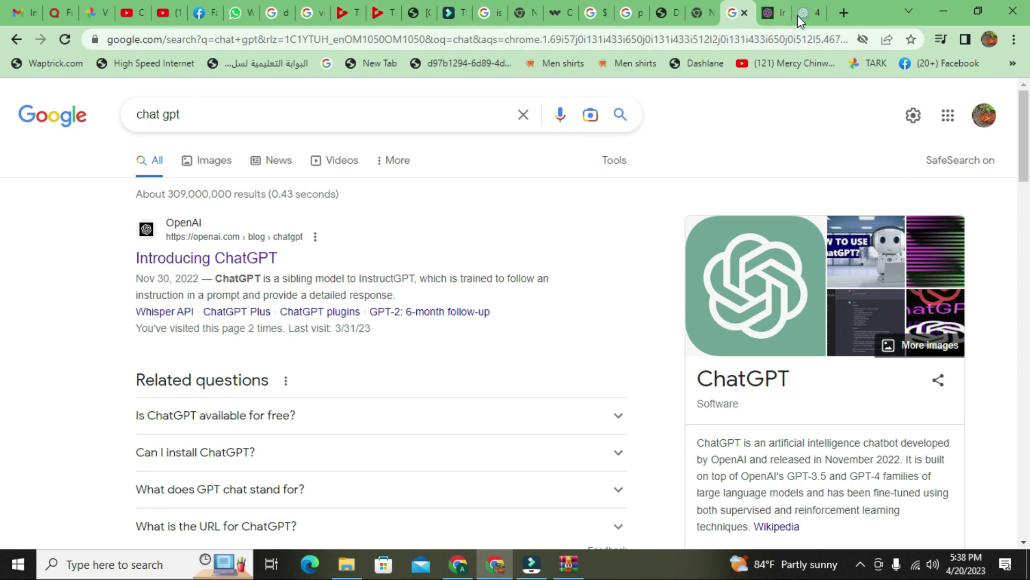
click(633, 13)
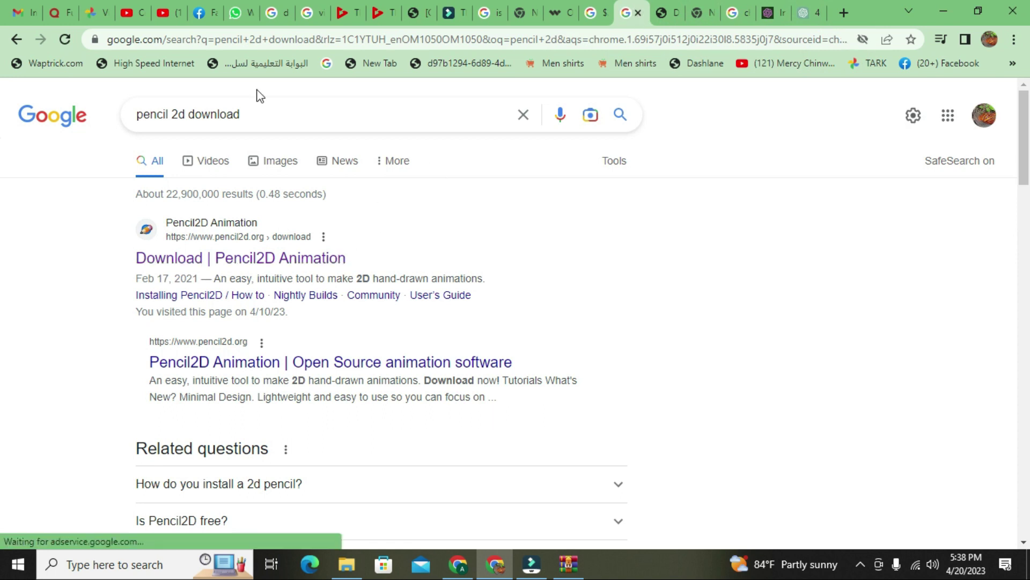
drag(267, 112, 115, 120)
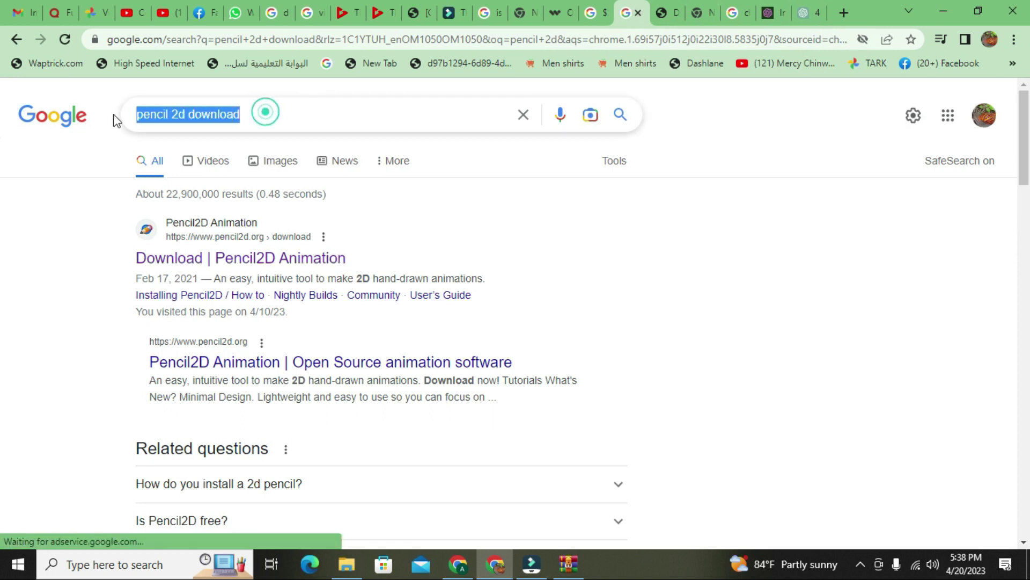
Open the pencil2d.org download page, scroll to the v0.6.6 Windows builds, then minimize Chrome
click(317, 260)
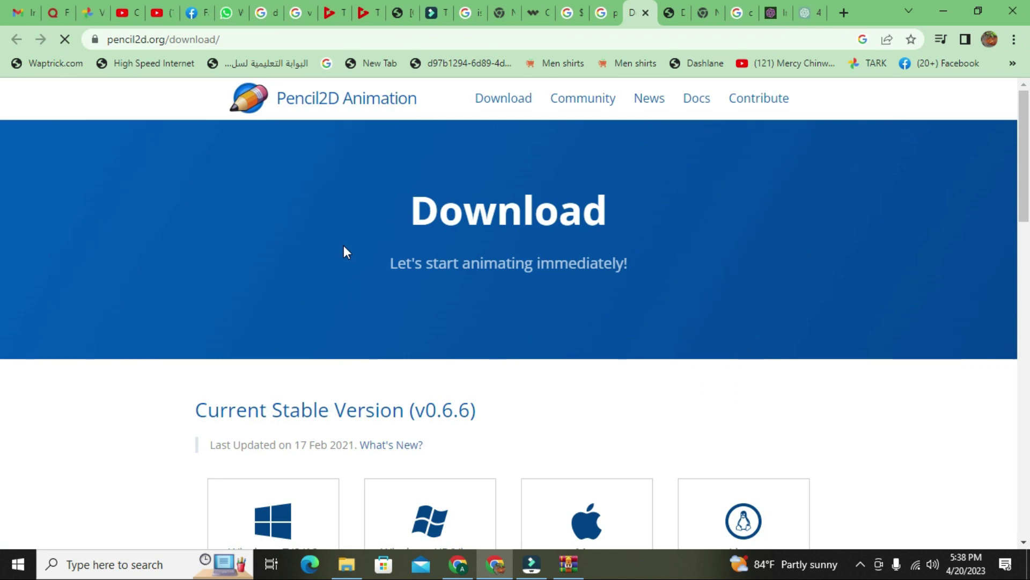
scroll(345, 247, down, 5)
scroll(347, 247, down, 1)
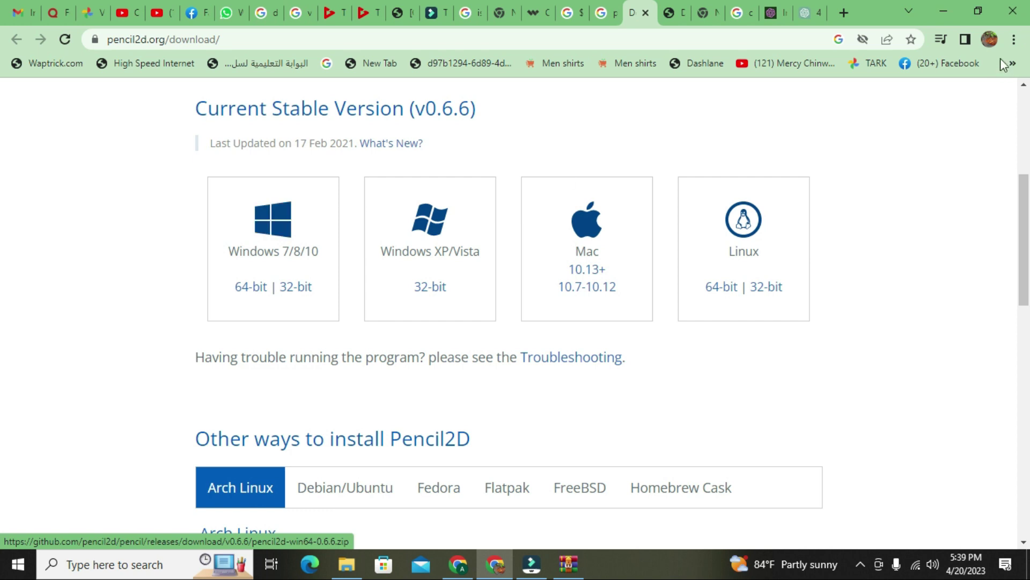
click(945, 9)
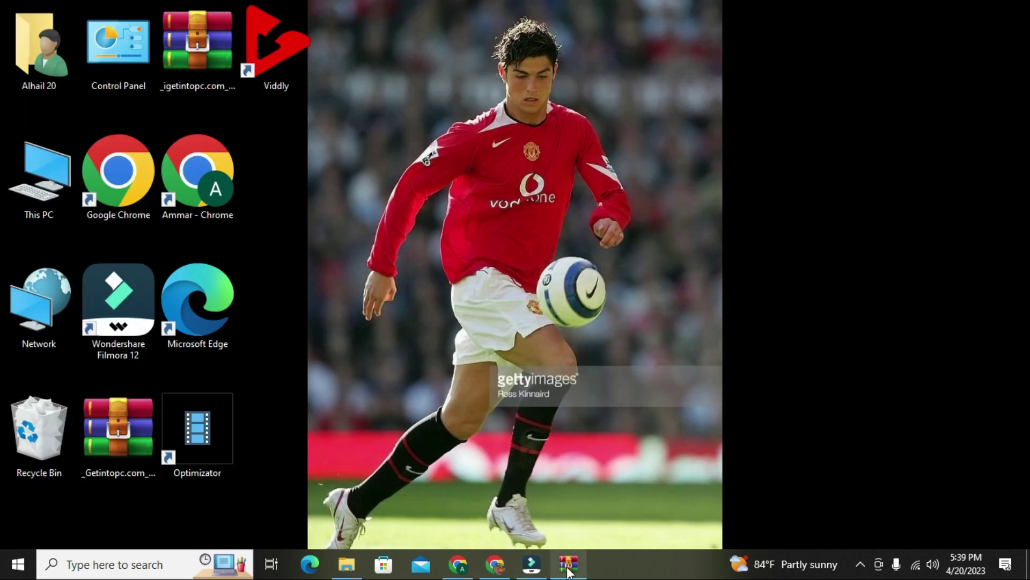
Restore WinRAR and run pencil2d.exe from the pencil2d-win64-0.6.6.zip archive
click(568, 563)
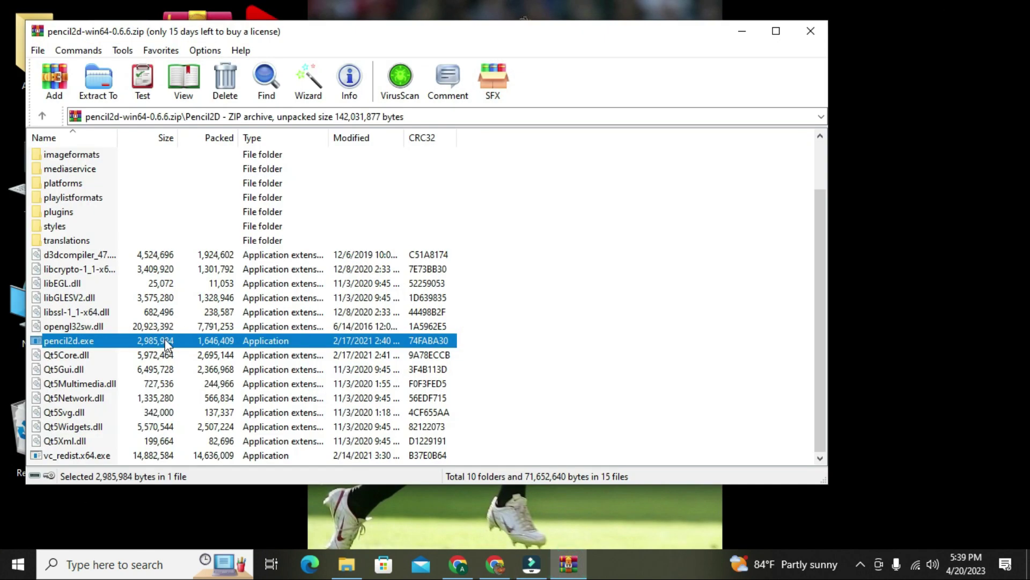
scroll(172, 335, up, 2)
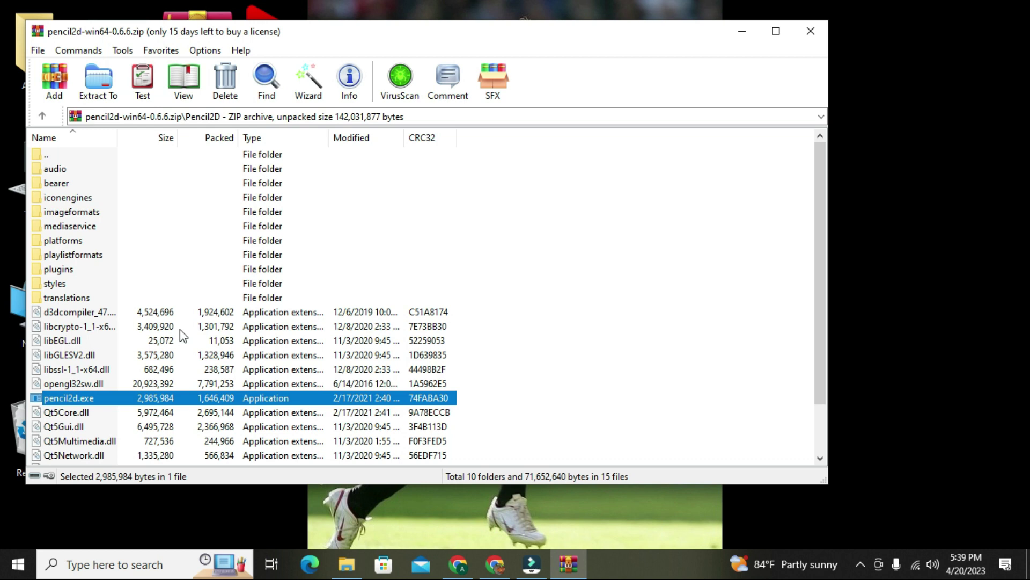
double_click(158, 398)
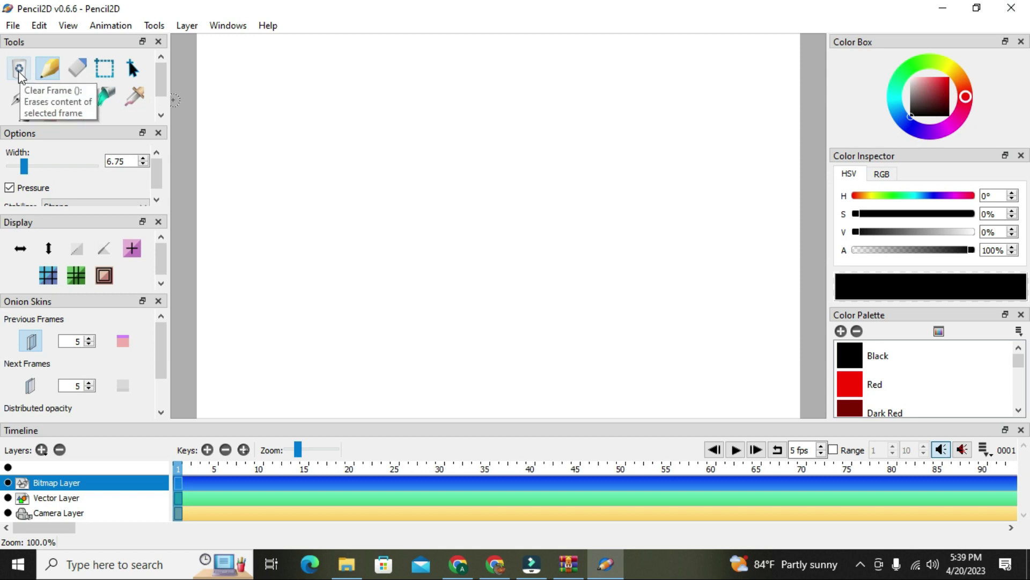
mouse_move(400, 120)
mouse_down()
mouse_move(369, 184)
mouse_move(355, 112)
mouse_up()
mouse_move(586, 132)
mouse_down()
mouse_move(564, 168)
mouse_move(642, 144)
mouse_up()
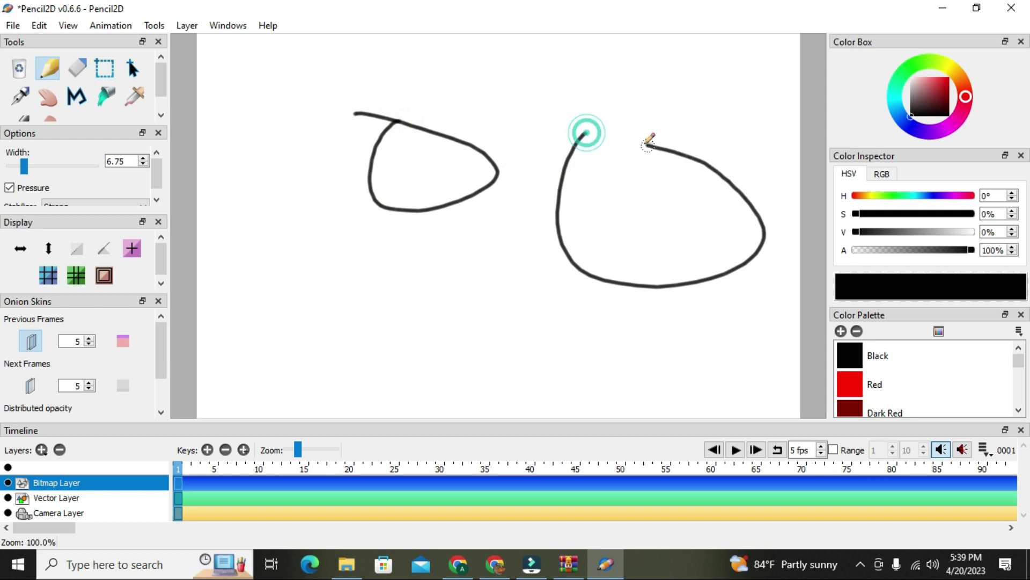
drag(449, 84, 534, 83)
mouse_move(263, 146)
mouse_down()
mouse_move(290, 243)
mouse_move(260, 145)
mouse_up()
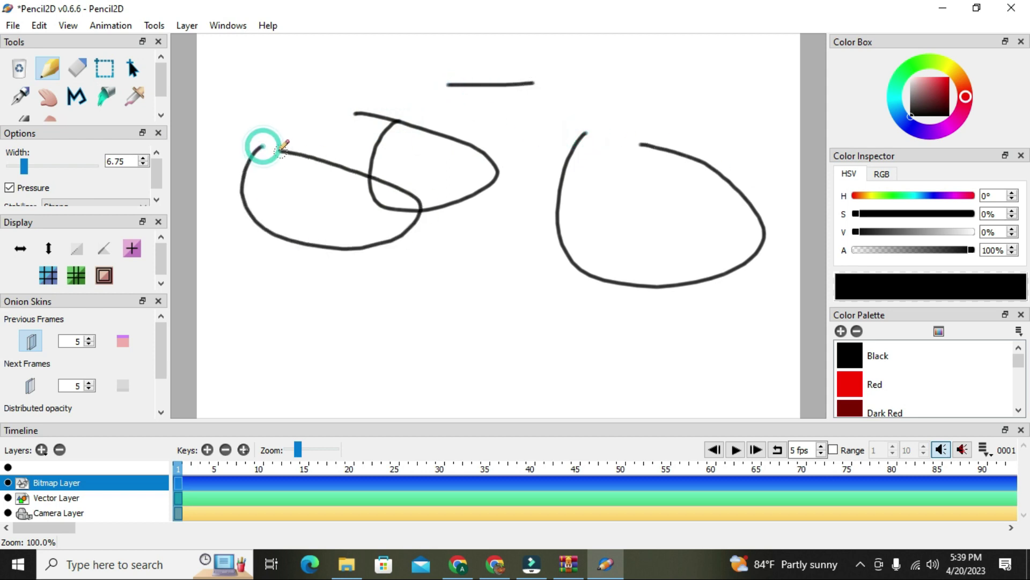
mouse_move(289, 232)
mouse_down()
mouse_move(270, 376)
mouse_move(249, 313)
mouse_move(347, 302)
mouse_up()
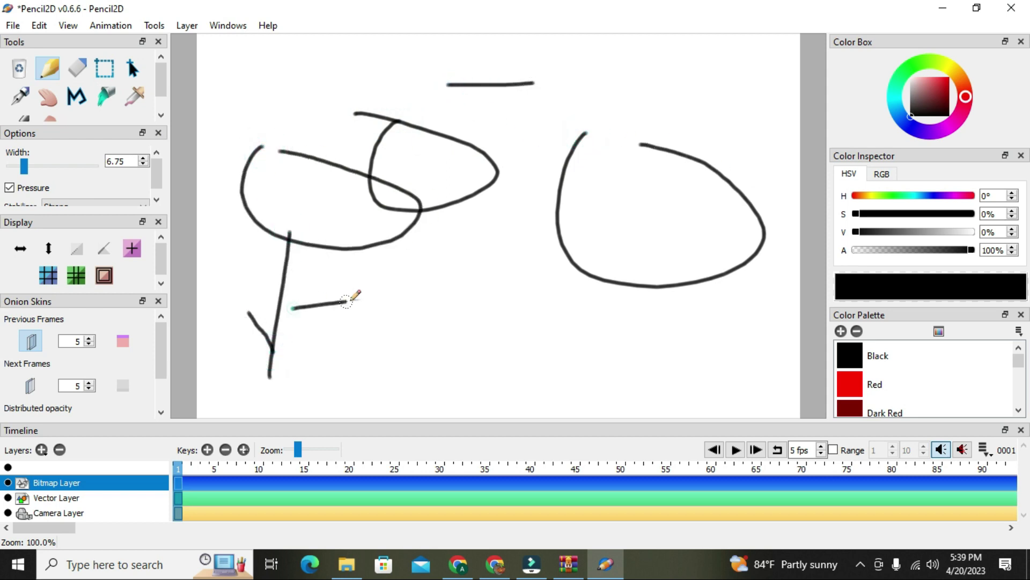
click(19, 69)
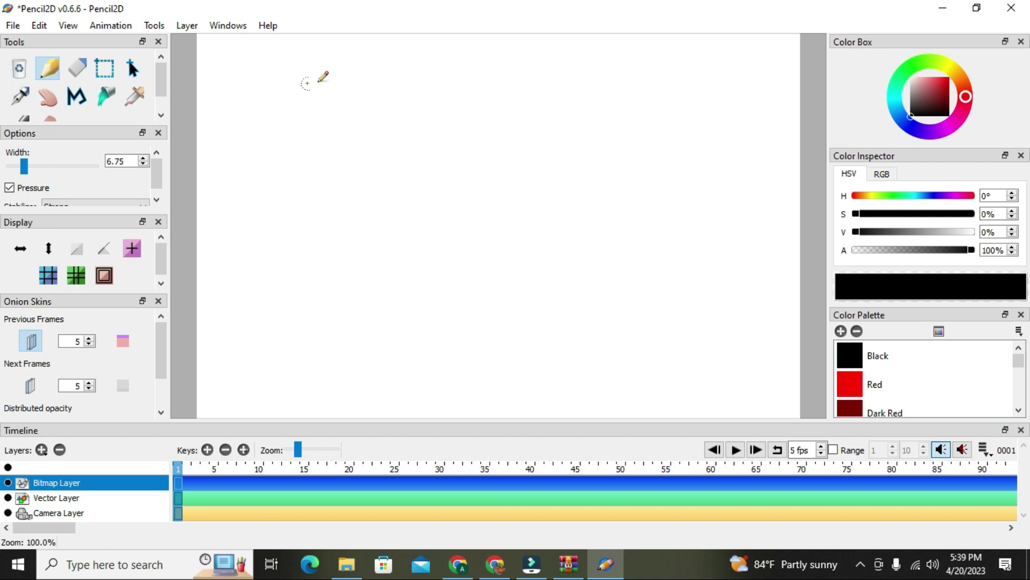
Draw several practice loops across the upper canvas with the Pencil at default width
drag(318, 87, 350, 89)
drag(467, 113, 486, 207)
drag(629, 211, 533, 121)
mouse_move(678, 92)
mouse_down()
mouse_move(777, 140)
mouse_move(651, 89)
mouse_up()
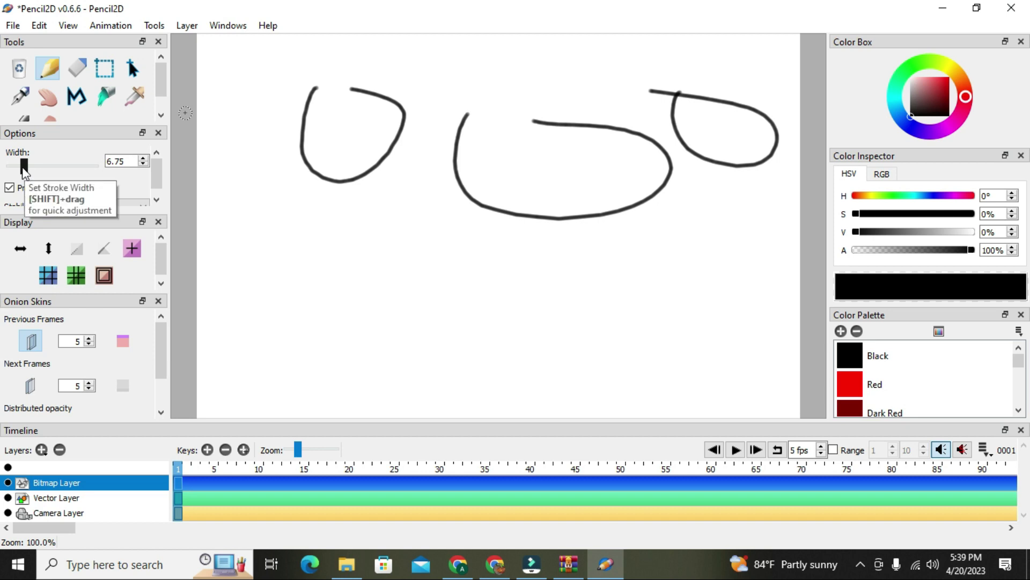
Set the Pencil width to 4.90 and draw three thin loops along the lower canvas
drag(22, 166, 20, 165)
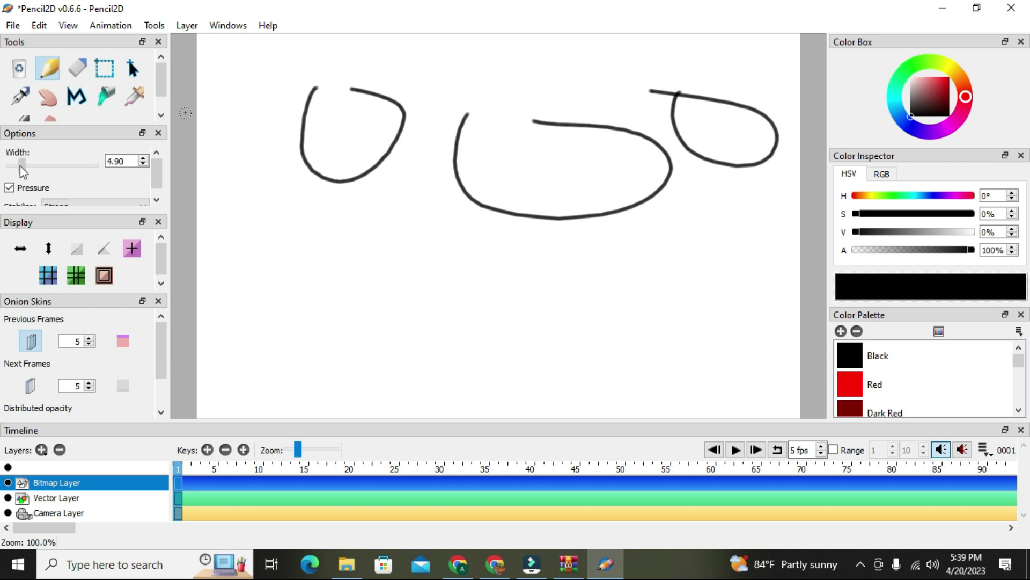
mouse_move(262, 226)
mouse_down()
mouse_move(297, 230)
mouse_move(267, 213)
mouse_up()
drag(393, 238, 392, 232)
drag(502, 267, 497, 274)
Draw two thick soft loops at width 52.76, then a small hooked stroke at width 8.18
drag(15, 166, 53, 173)
drag(621, 295, 623, 273)
mouse_move(518, 139)
mouse_down()
mouse_move(566, 101)
mouse_move(575, 106)
mouse_up()
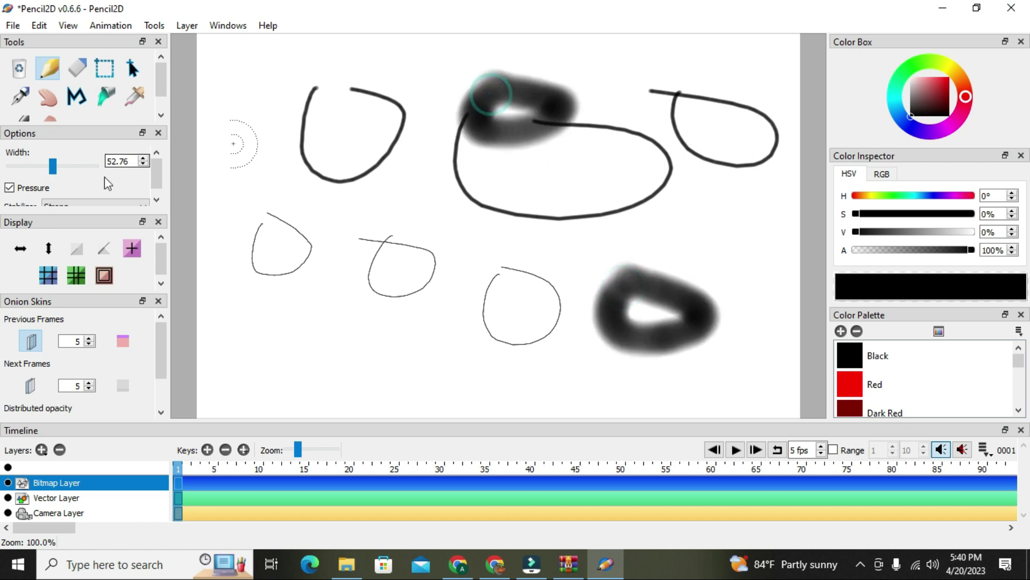
drag(54, 173, 28, 172)
drag(386, 173, 427, 220)
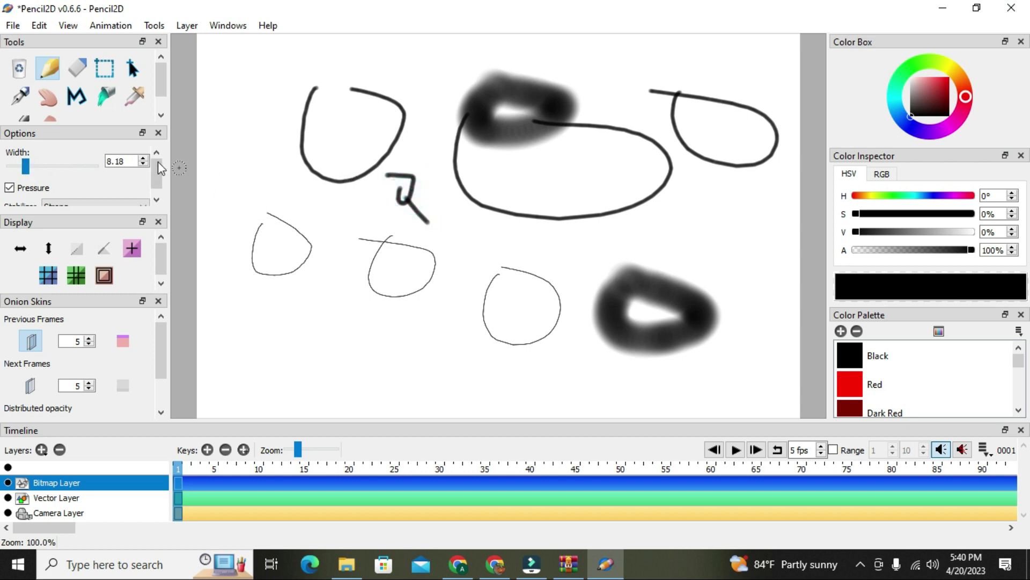
Rub out the loops with the Eraser, enlarged to width 79.98, then clear the whole frame
click(77, 69)
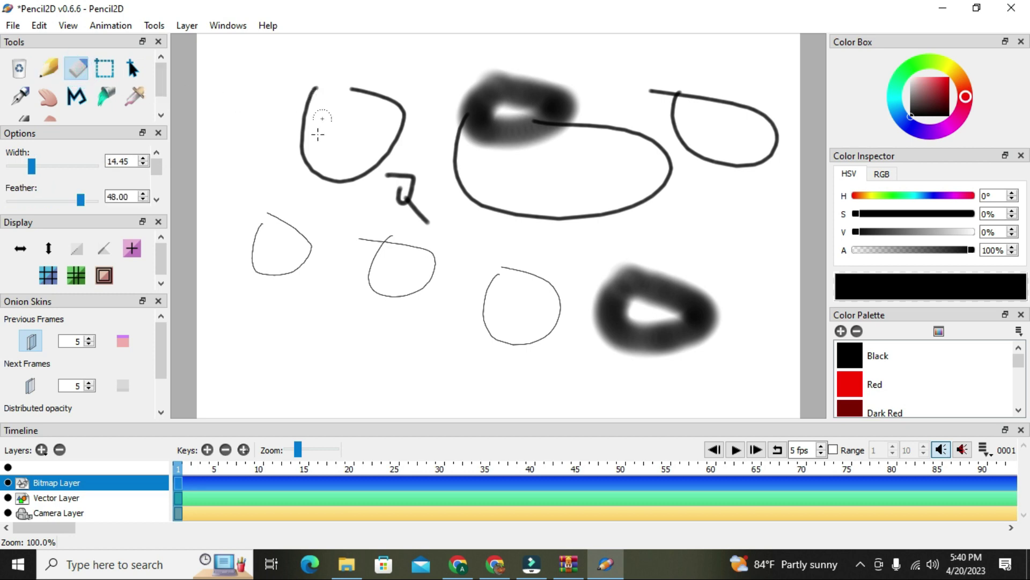
drag(321, 87, 299, 157)
mouse_move(375, 131)
mouse_down()
mouse_move(345, 97)
mouse_move(347, 106)
mouse_move(373, 91)
mouse_move(360, 117)
mouse_move(378, 132)
mouse_move(402, 131)
mouse_move(390, 119)
mouse_move(369, 173)
mouse_move(324, 152)
mouse_move(301, 174)
mouse_up()
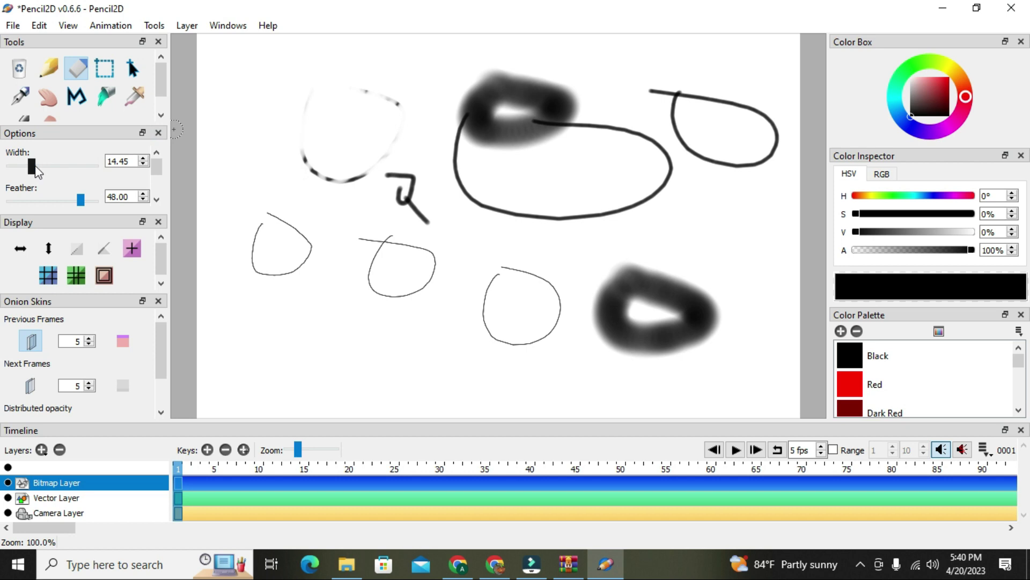
drag(58, 173, 63, 167)
mouse_move(322, 222)
mouse_down()
mouse_move(350, 140)
mouse_move(298, 104)
mouse_move(357, 140)
mouse_move(369, 108)
mouse_move(535, 96)
mouse_move(528, 85)
mouse_move(450, 101)
mouse_move(514, 88)
mouse_move(553, 122)
mouse_move(550, 147)
mouse_move(732, 115)
mouse_move(450, 109)
mouse_up()
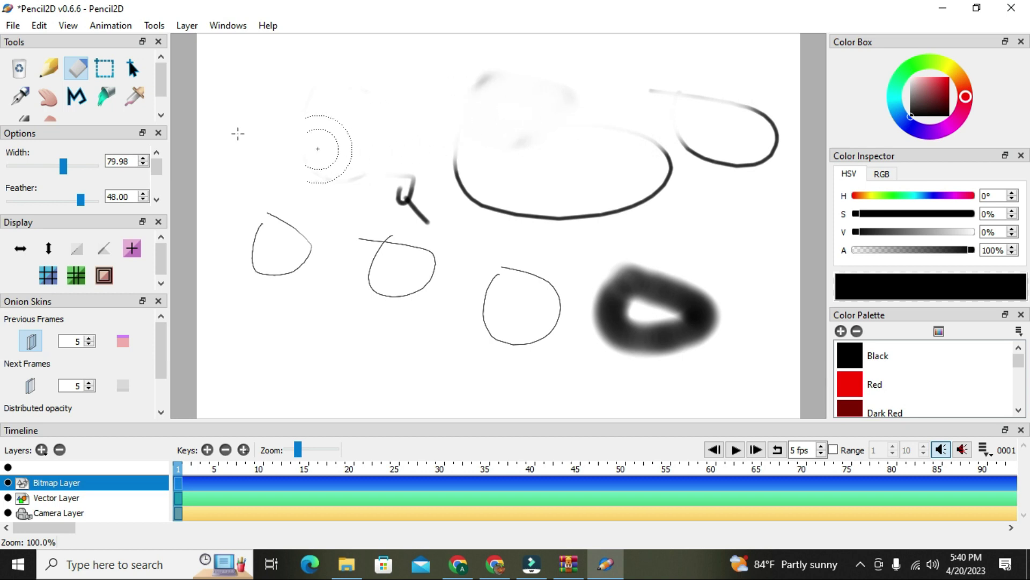
click(20, 68)
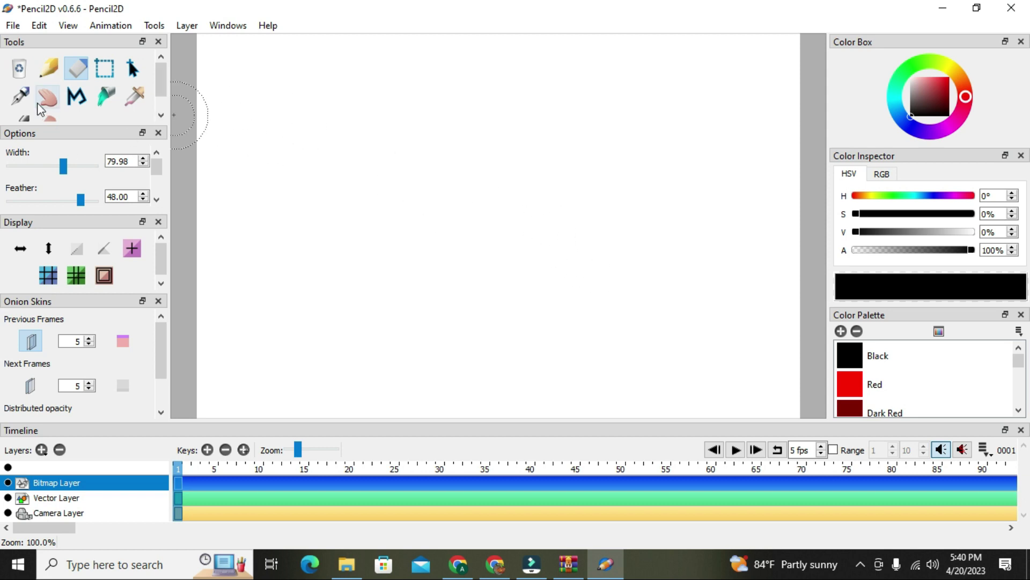
Draw a D-shaped pencil stroke on the right side of the canvas
click(103, 68)
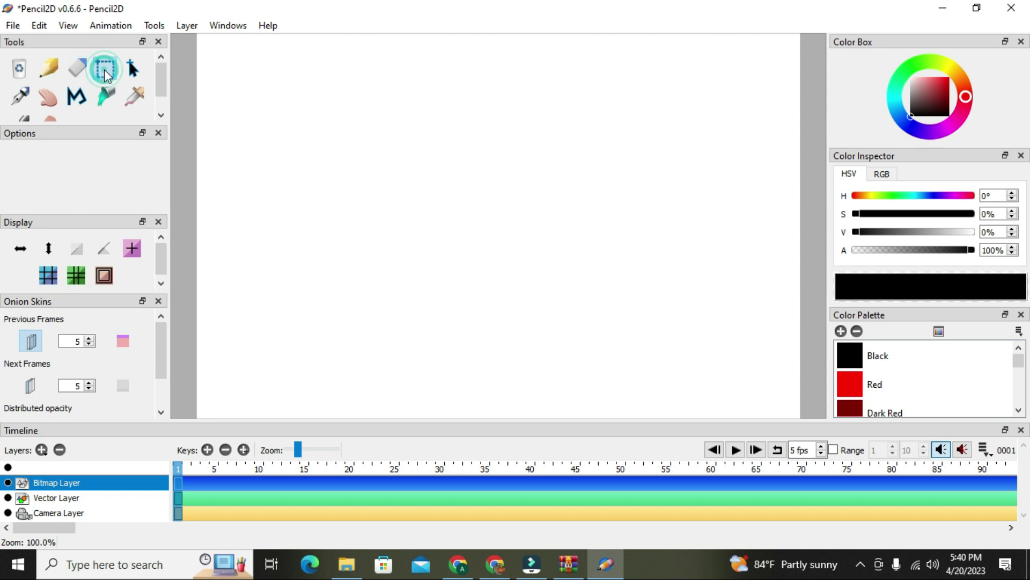
drag(379, 98, 606, 270)
click(48, 68)
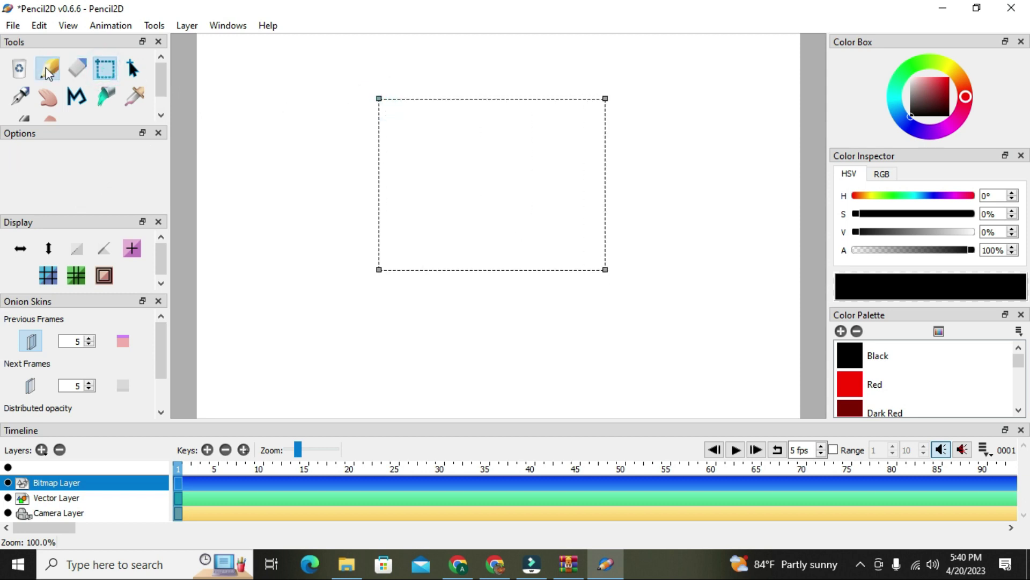
mouse_move(648, 134)
mouse_down()
mouse_move(650, 172)
mouse_move(746, 181)
mouse_move(641, 143)
mouse_up()
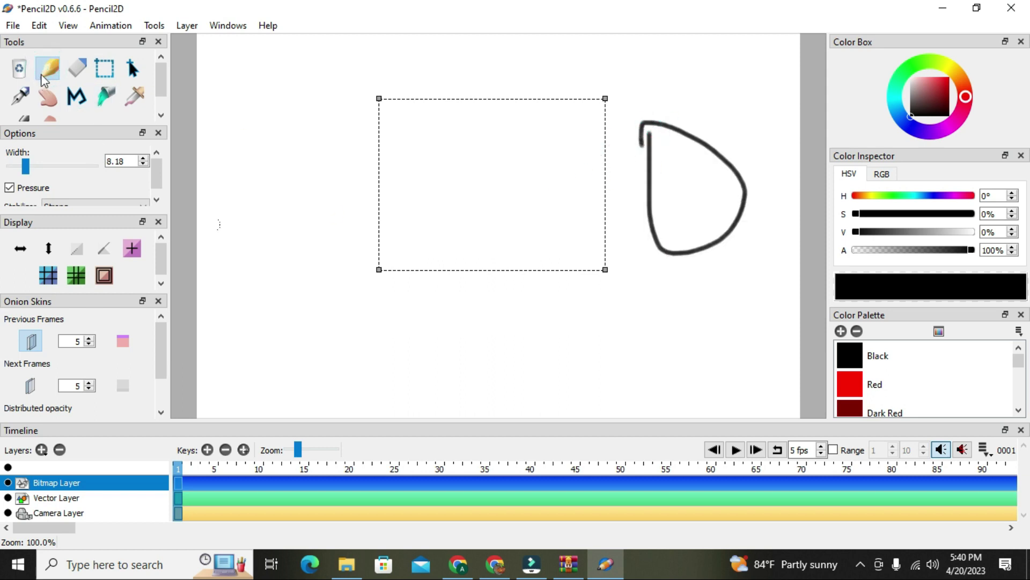
Box-select the D stroke and move it to just left of the canvas centre
click(105, 67)
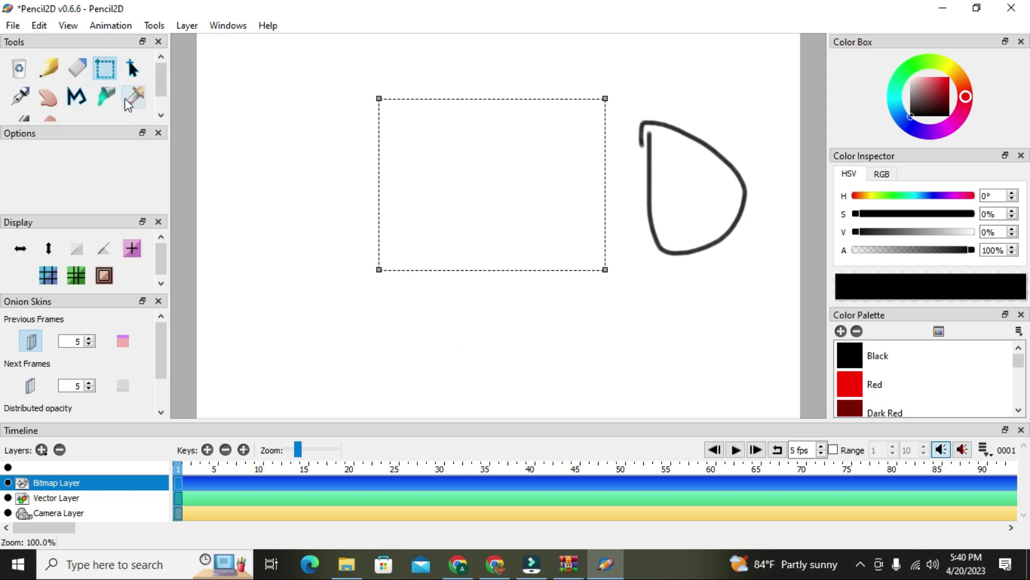
mouse_move(642, 107)
mouse_down()
mouse_move(779, 223)
mouse_move(767, 300)
mouse_up()
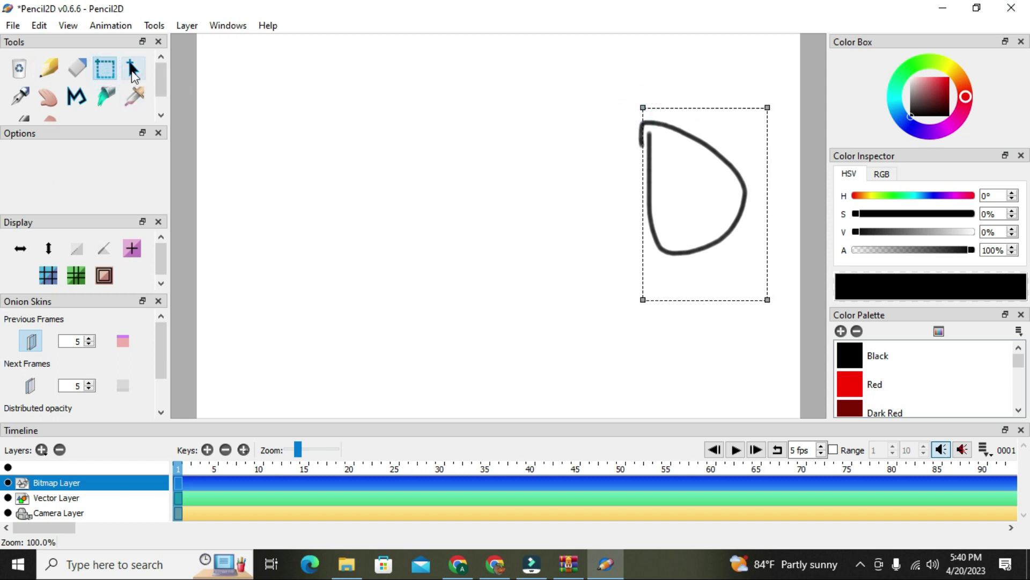
click(133, 70)
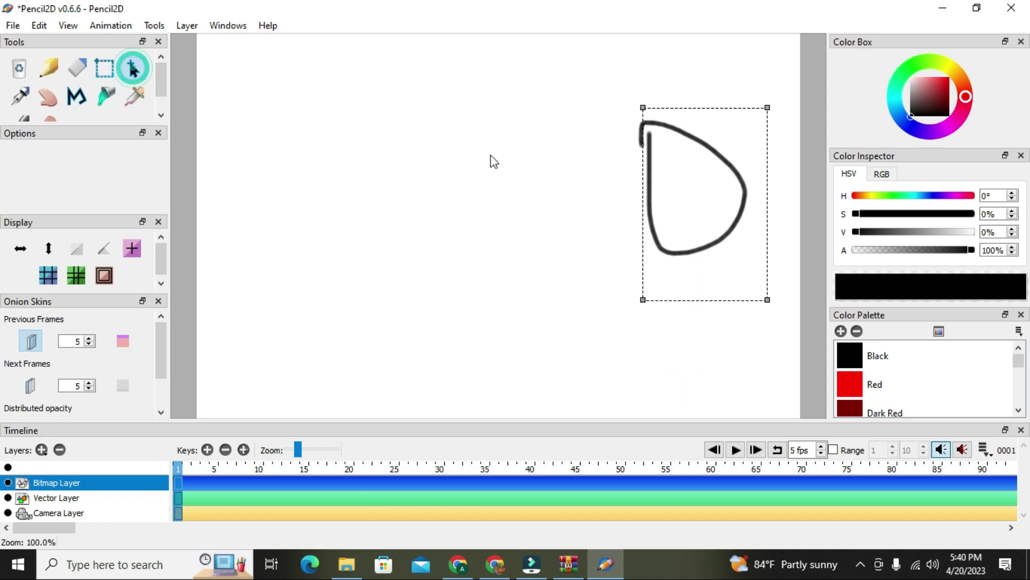
mouse_move(666, 197)
mouse_down()
mouse_move(315, 178)
mouse_move(557, 168)
mouse_move(612, 276)
mouse_move(513, 271)
mouse_move(393, 243)
mouse_move(414, 119)
mouse_move(340, 134)
mouse_move(394, 213)
mouse_move(439, 215)
mouse_up()
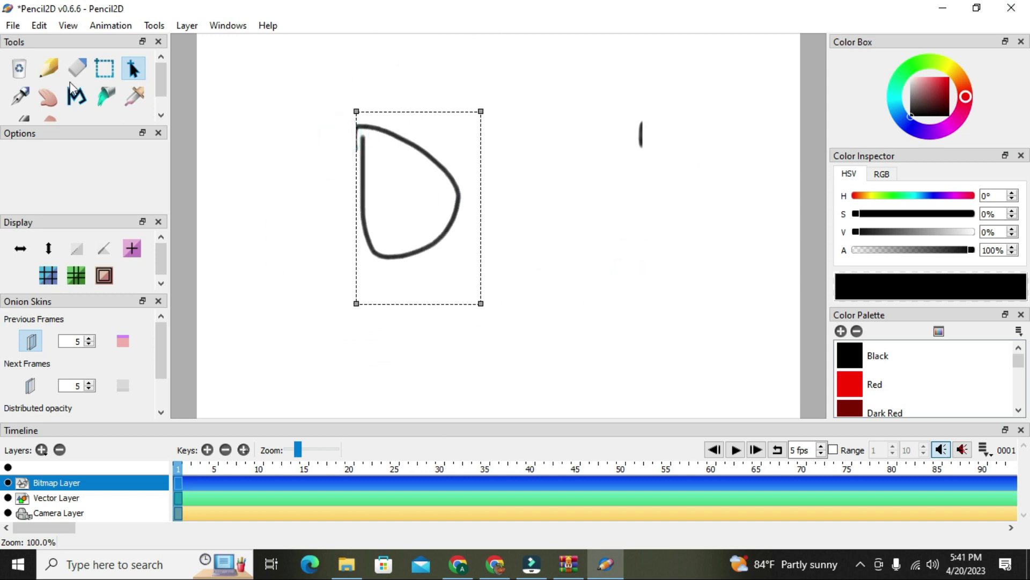
Draw a closed slanted quadrilateral with the Pen right of the D, then pan the view slightly
click(21, 99)
mouse_move(548, 122)
mouse_down()
mouse_move(564, 188)
mouse_move(655, 182)
mouse_move(664, 118)
mouse_move(550, 116)
mouse_up()
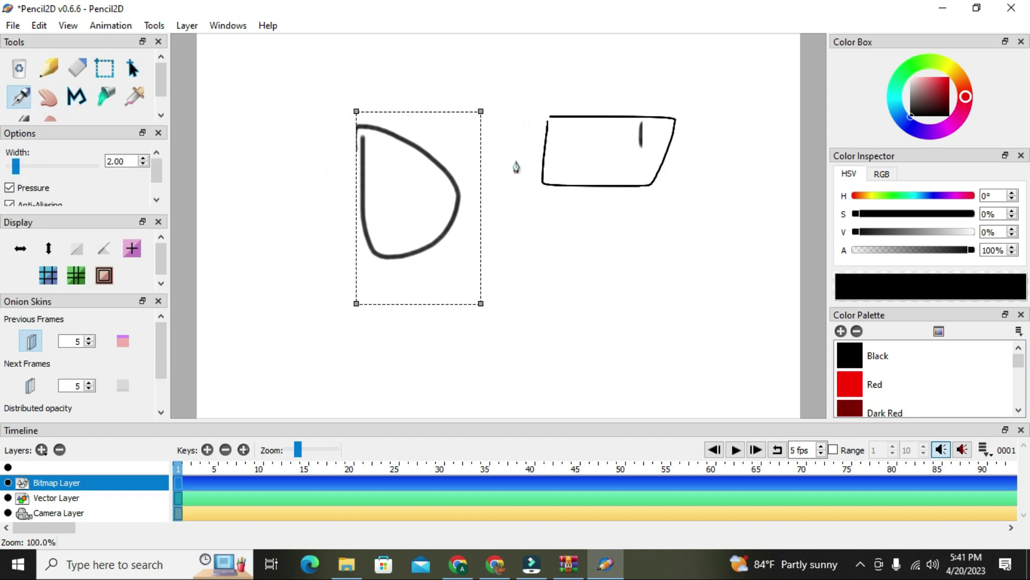
click(50, 96)
drag(460, 181, 436, 203)
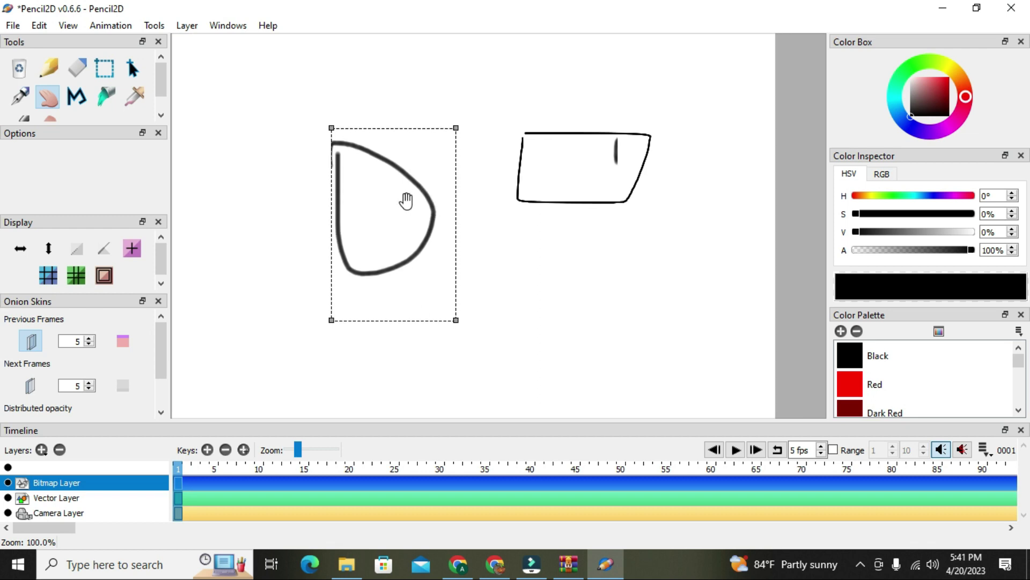
click(100, 105)
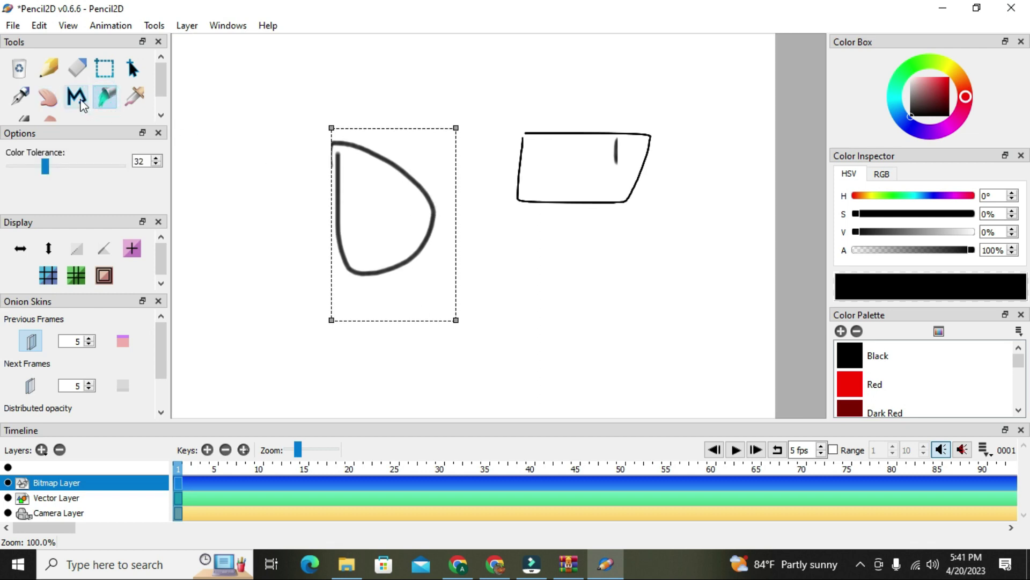
click(79, 100)
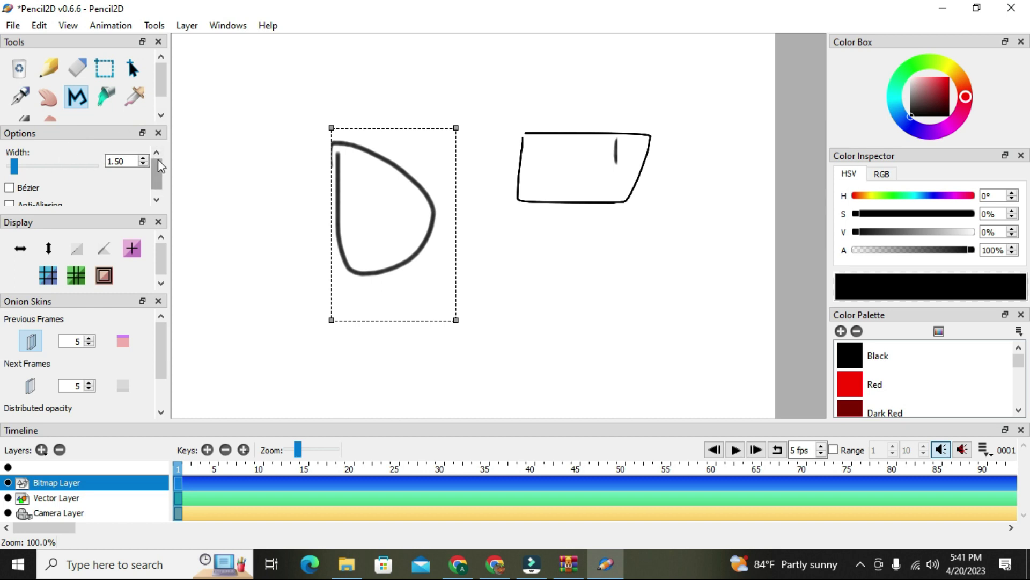
Enable previous-frame onion skinning with 4 previous frames and 6 next frames
drag(159, 166, 158, 175)
mouse_move(164, 84)
mouse_down()
mouse_move(162, 107)
mouse_move(159, 75)
mouse_up()
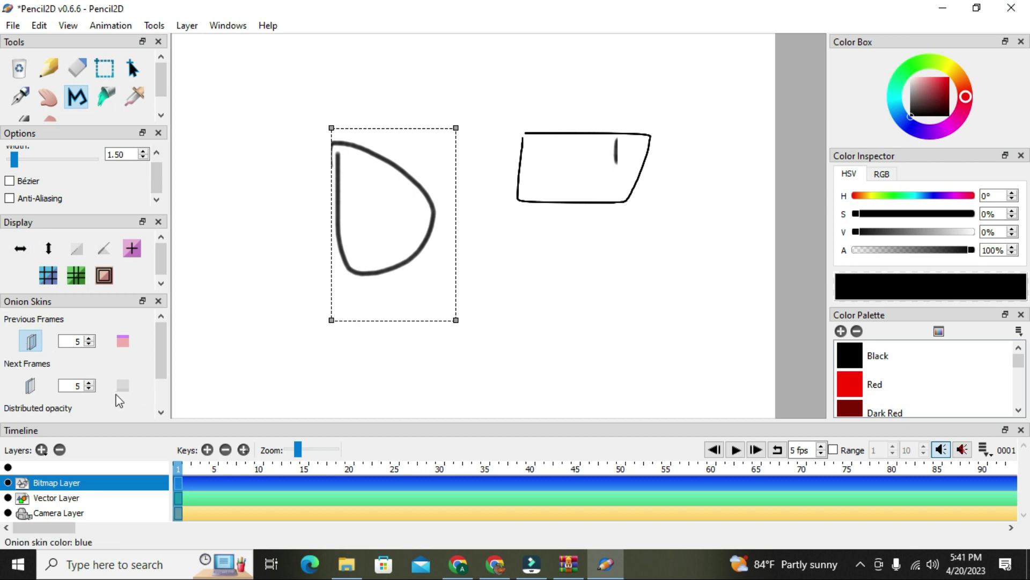
click(33, 347)
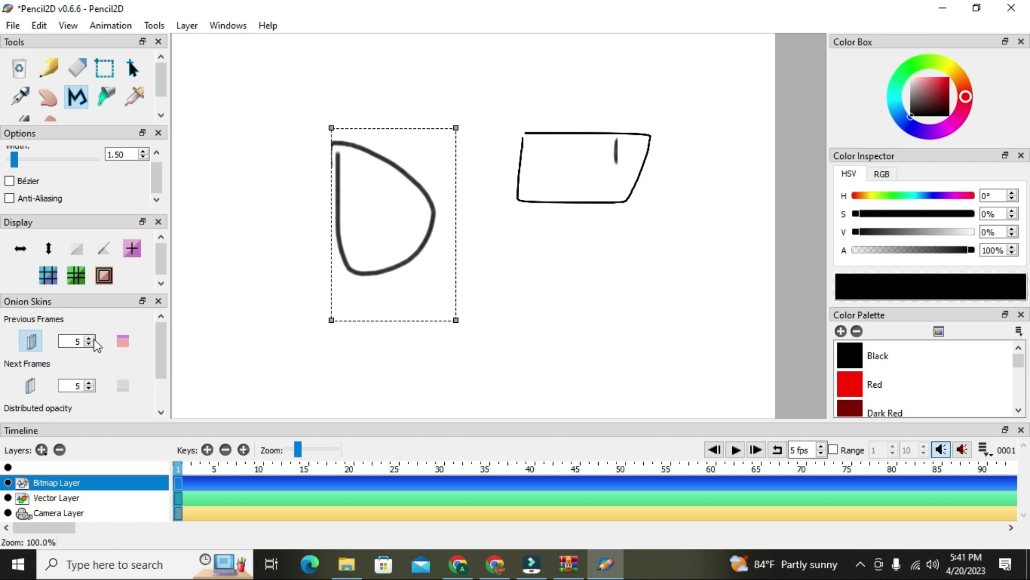
click(89, 343)
click(88, 344)
click(89, 384)
click(89, 383)
click(90, 389)
click(89, 389)
click(42, 450)
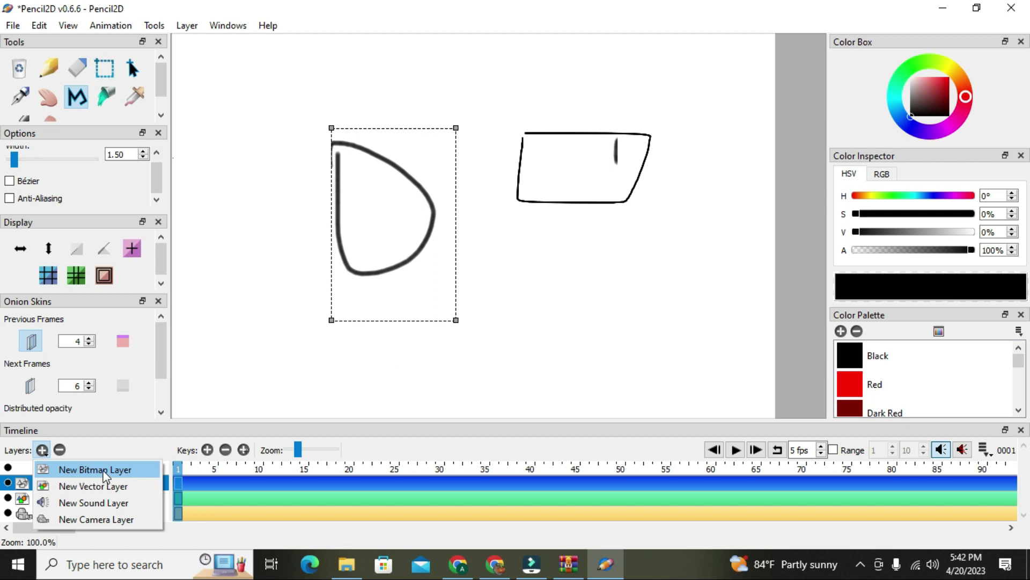
Start adding a new Bitmap Layer, then cancel it
click(42, 449)
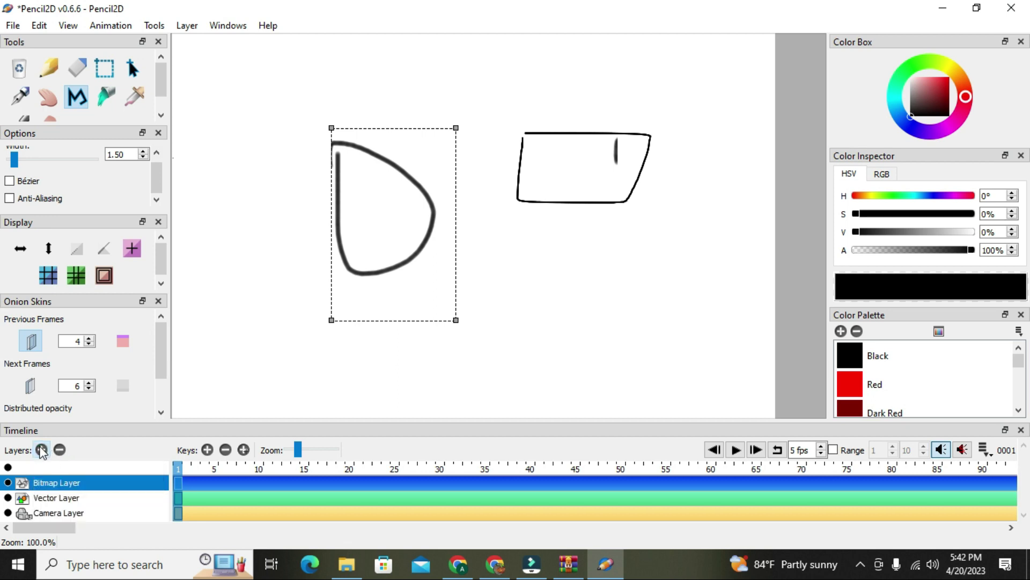
click(42, 450)
click(92, 471)
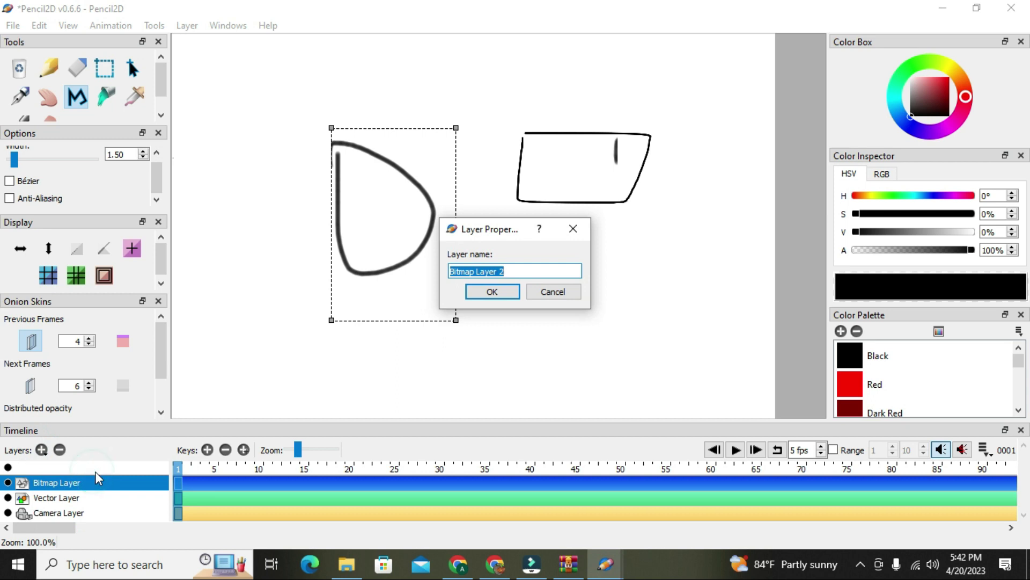
click(559, 296)
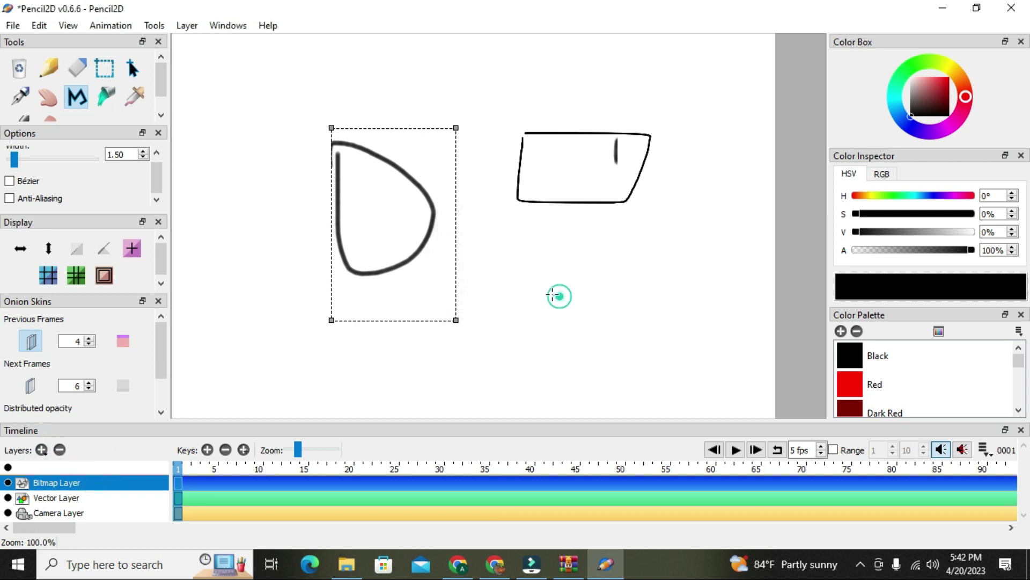
Start adding a new Vector Layer, cancel it, and make the Camera Layer active
click(44, 453)
click(81, 483)
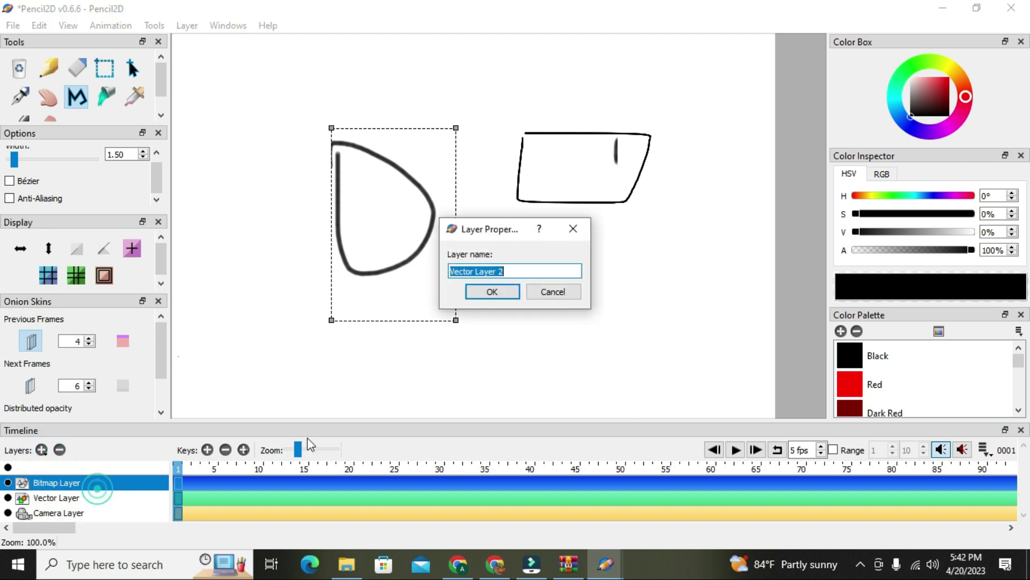
click(579, 293)
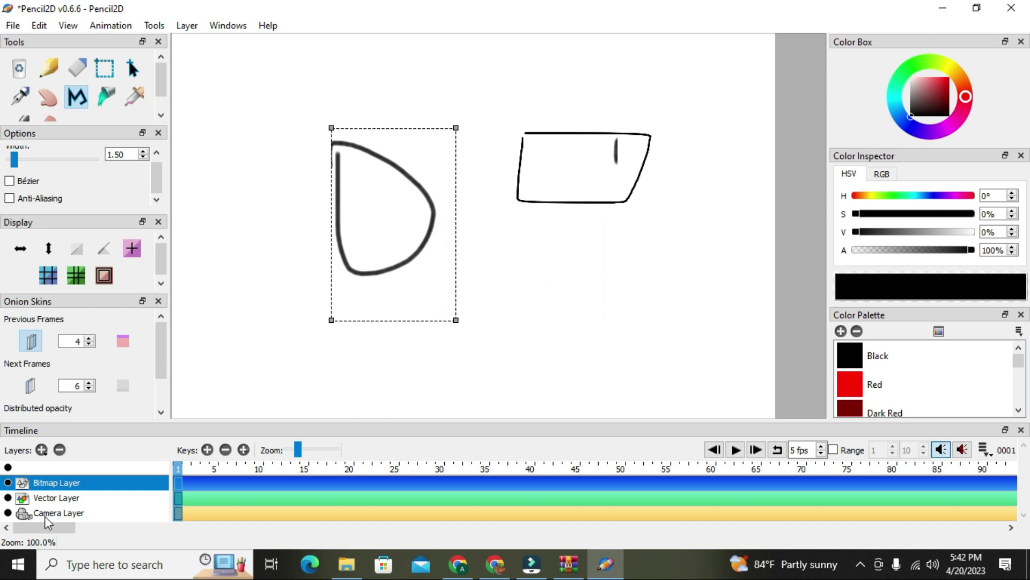
click(46, 515)
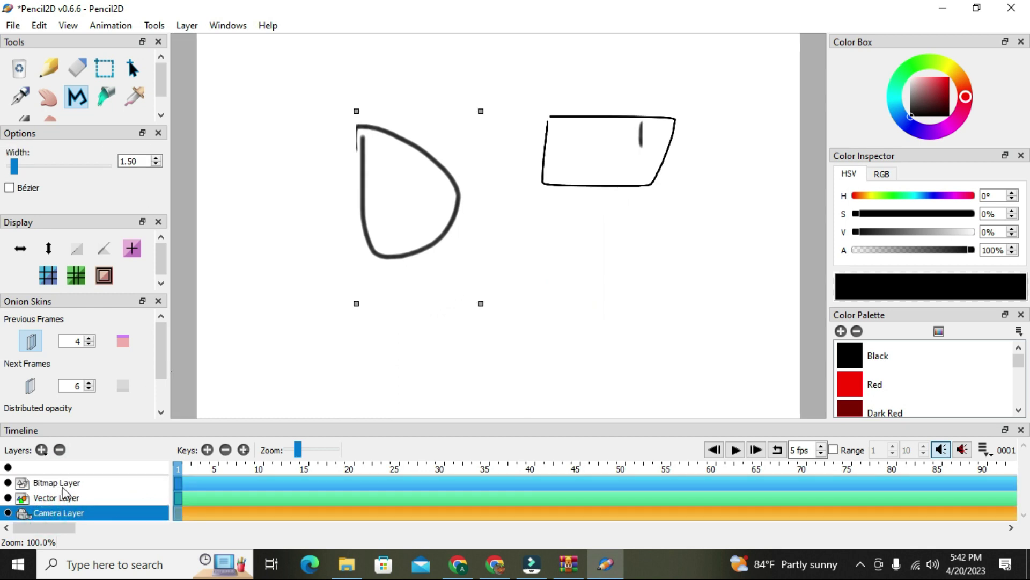
Close the add-layer list without adding and add a Camera Layer keyframe at frame 2
click(41, 449)
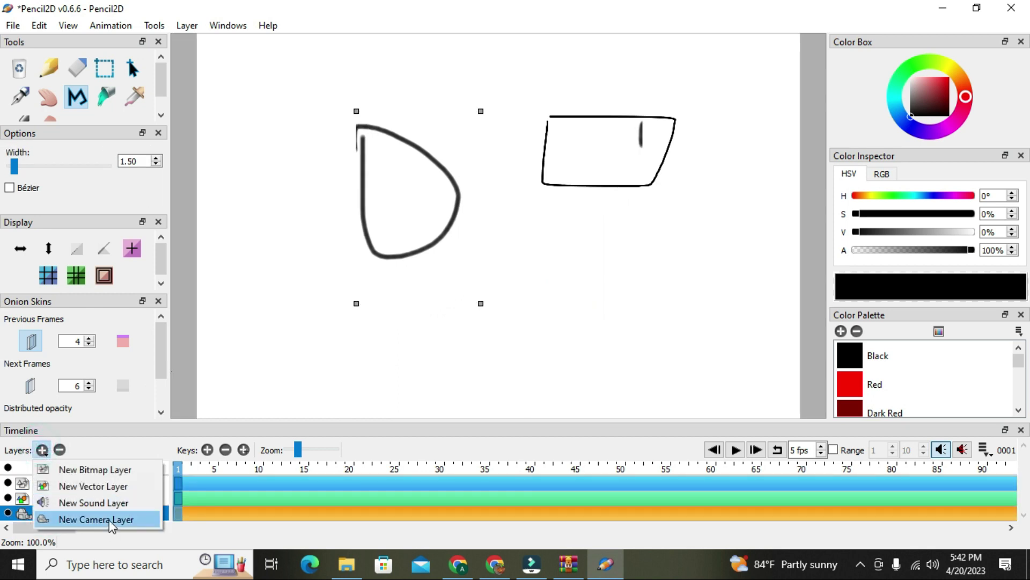
click(23, 444)
click(87, 441)
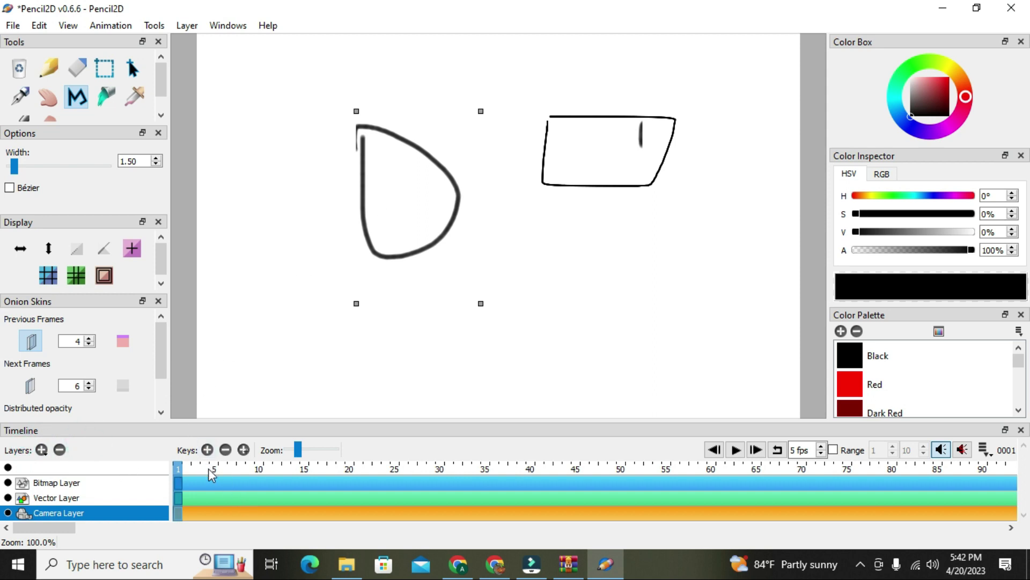
click(208, 450)
click(207, 451)
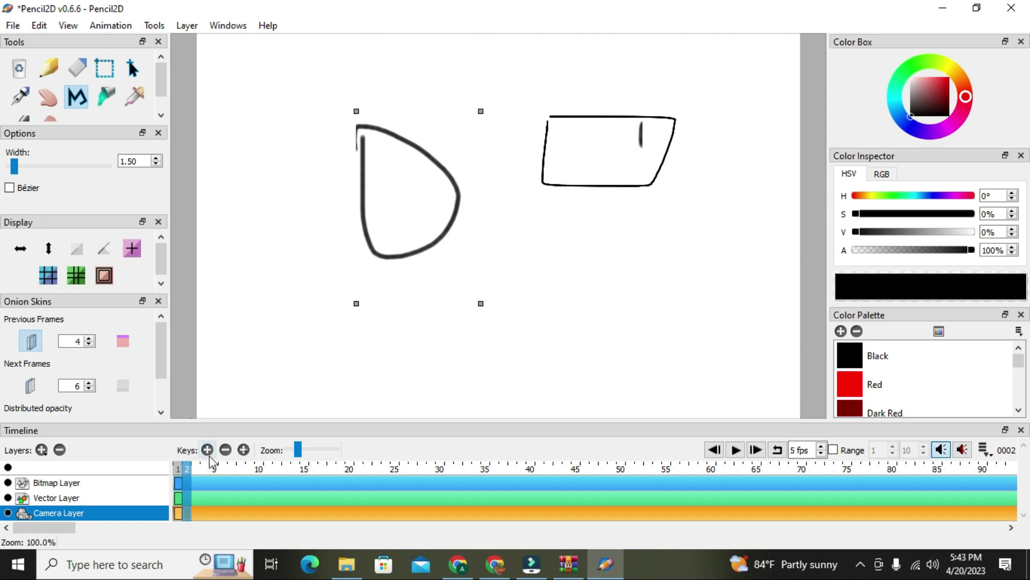
Add a long run of extra Camera Layer keyframes from frame 3 onward
click(208, 451)
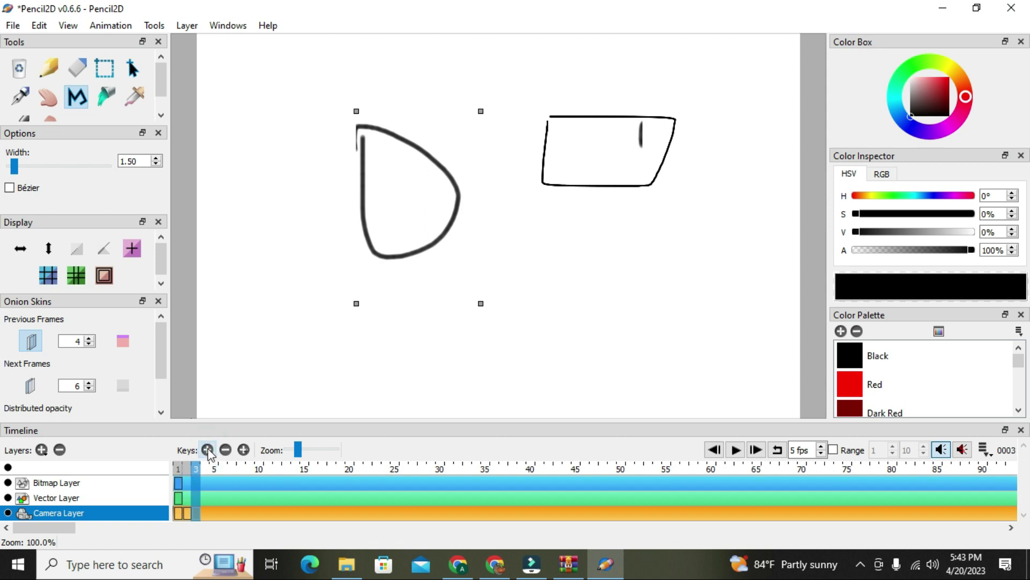
drag(207, 451, 207, 451)
click(208, 450)
click(208, 451)
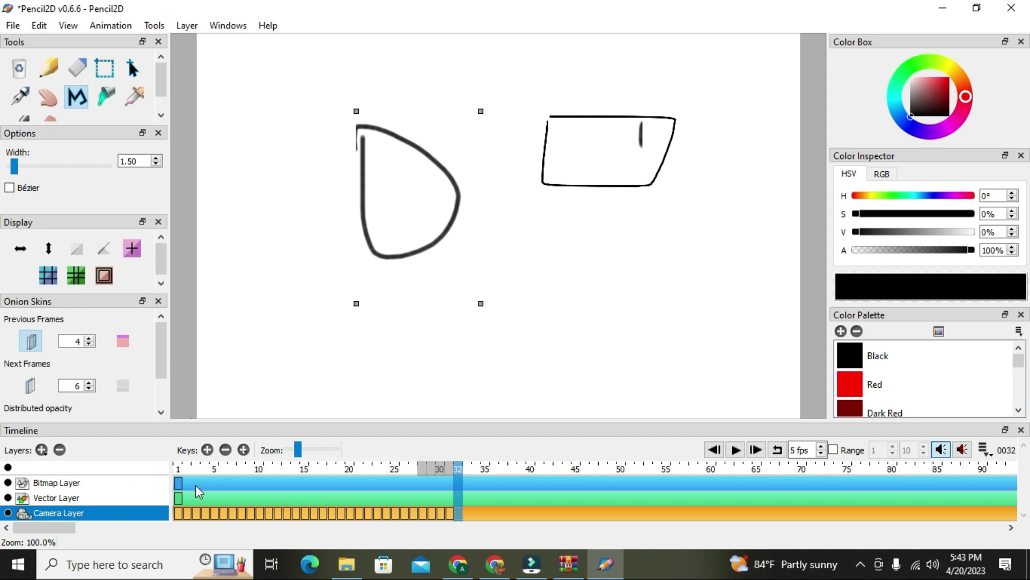
Delete the extra camera keyframes one by one back down to frame 1
click(226, 450)
click(226, 450)
click(226, 450)
click(226, 450)
click(226, 450)
click(226, 450)
click(226, 450)
click(226, 450)
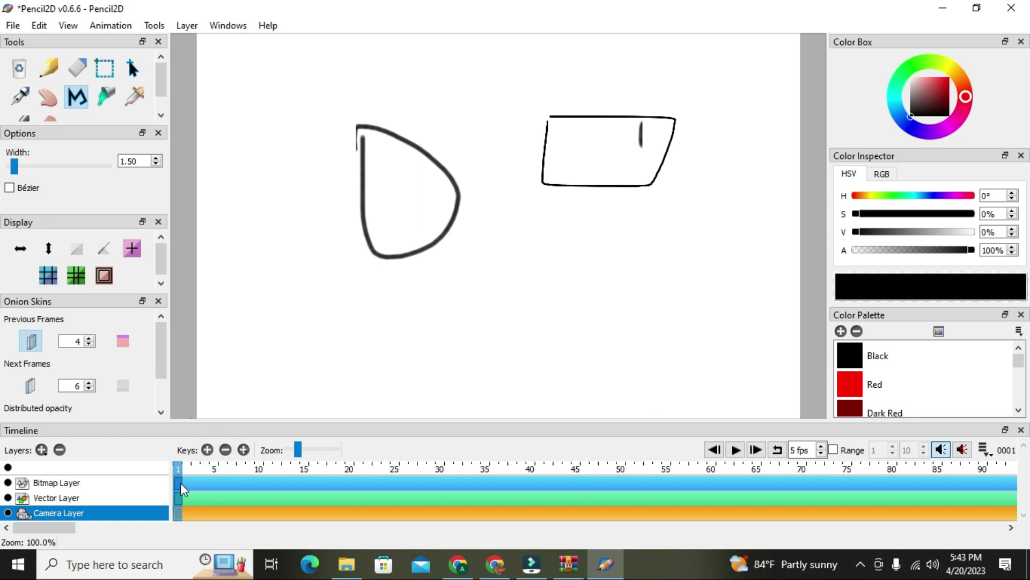
Add camera keys at frames 2–4, delete them again leaving only frame 1, then select the Bitmap Layer
click(207, 450)
click(208, 449)
click(208, 450)
click(207, 450)
click(208, 449)
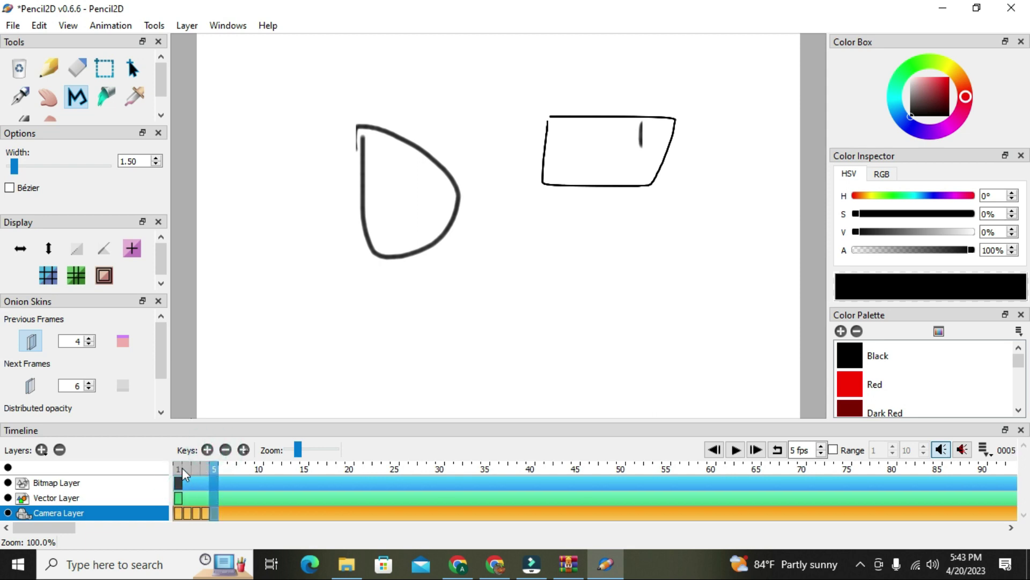
click(180, 468)
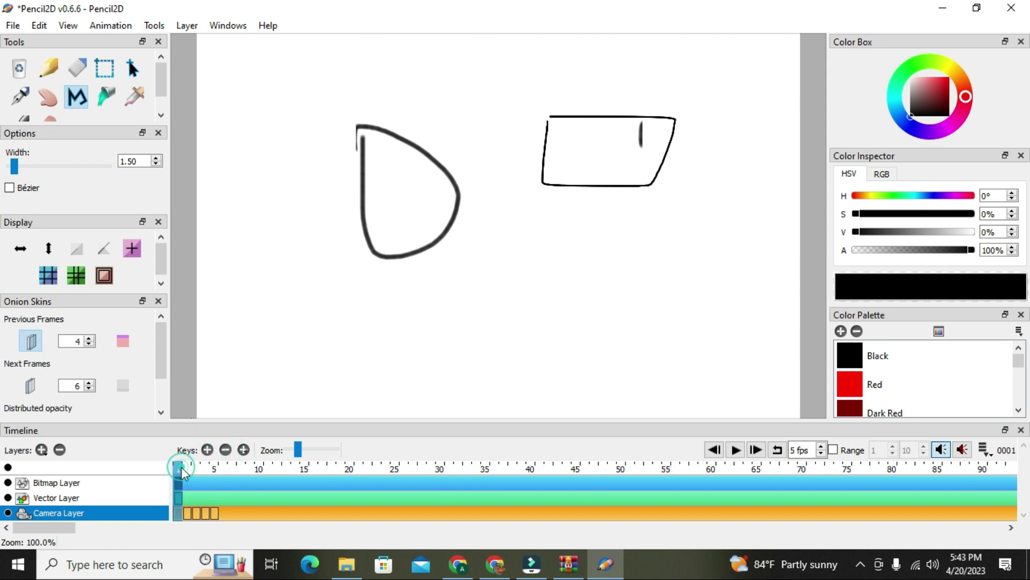
click(222, 468)
click(225, 449)
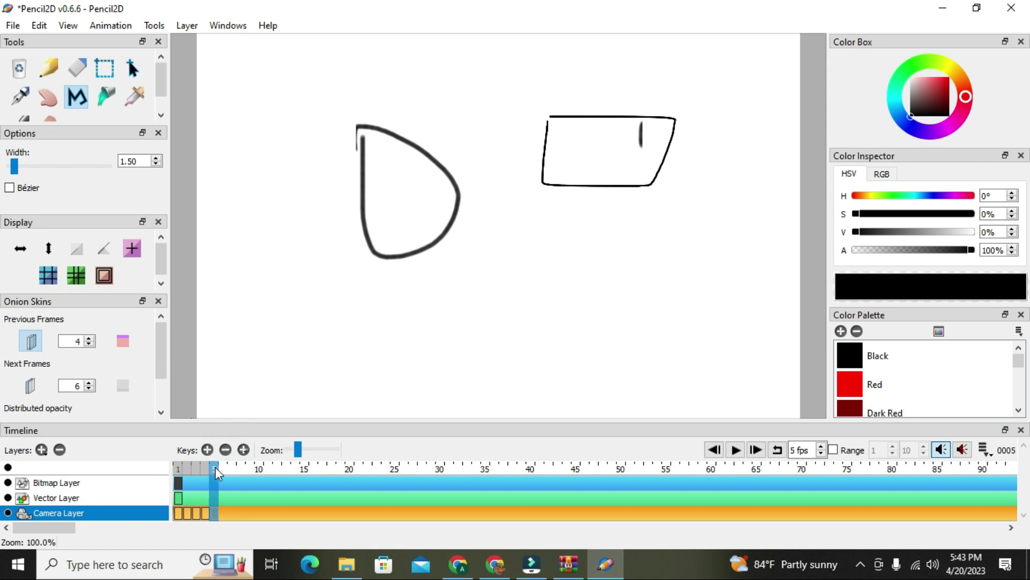
click(226, 450)
click(226, 449)
click(225, 449)
click(226, 450)
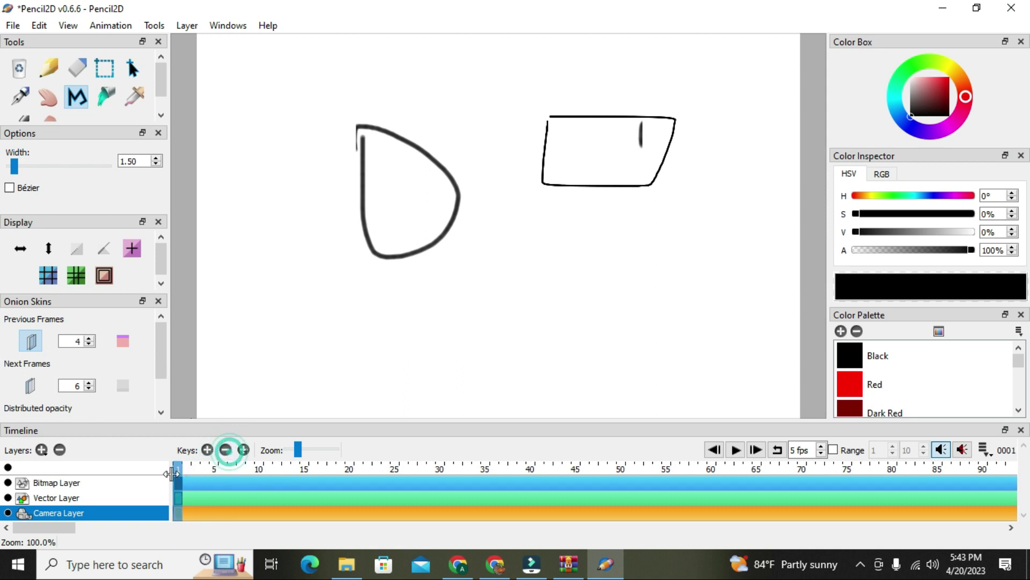
click(180, 467)
click(69, 481)
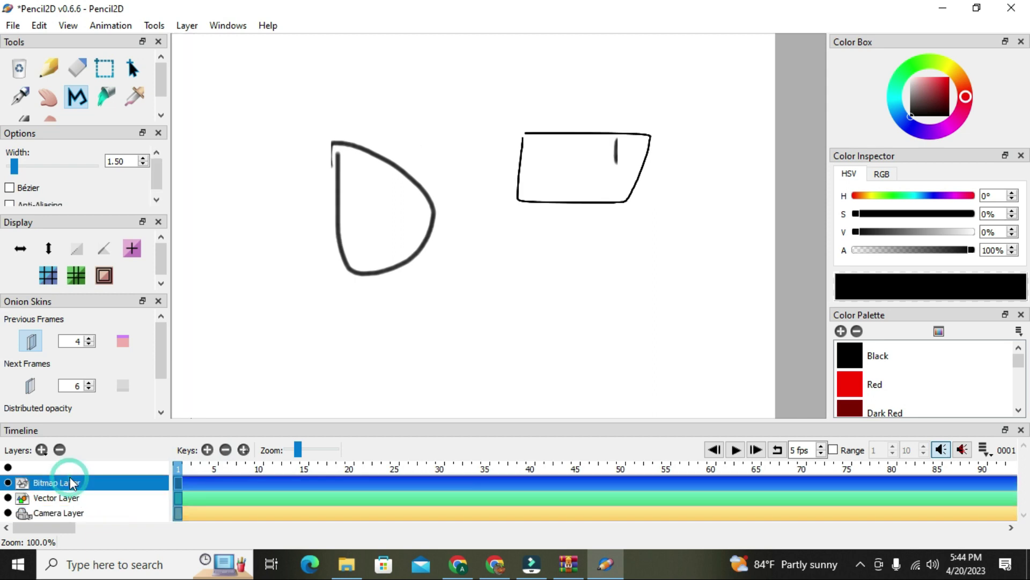
Add a run of blank keyframes to the Bitmap Layer
click(207, 450)
click(208, 450)
click(208, 450)
click(208, 450)
click(208, 449)
click(207, 449)
click(208, 450)
click(207, 450)
click(207, 450)
click(208, 449)
click(207, 449)
click(207, 449)
click(208, 450)
click(208, 449)
click(208, 449)
click(208, 450)
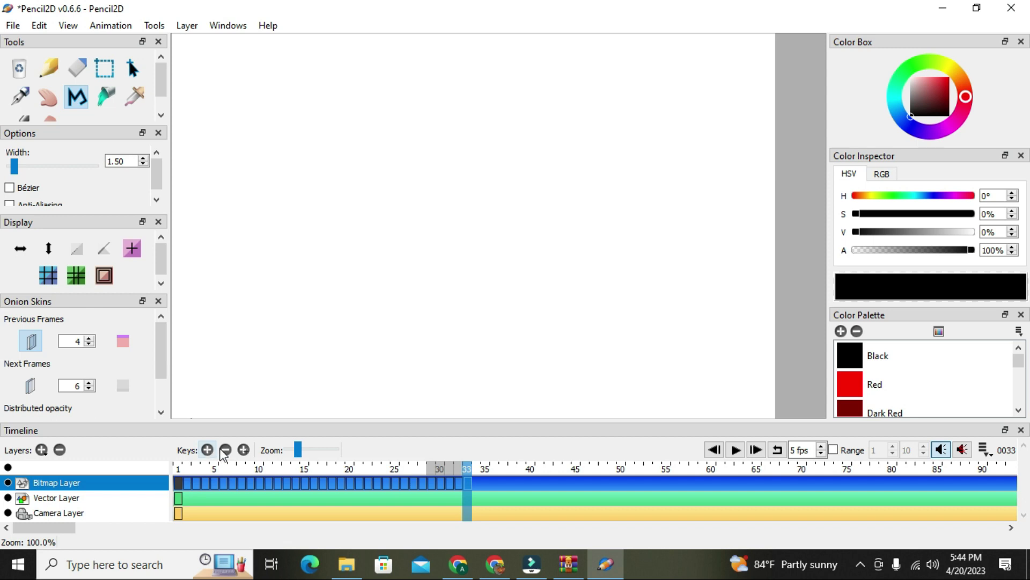
Delete the Bitmap Layer's extra keyframes, leaving only frame 1
click(225, 450)
double_click(226, 449)
double_click(226, 450)
double_click(225, 450)
double_click(225, 450)
triple_click(225, 449)
double_click(226, 450)
double_click(225, 450)
triple_click(226, 449)
triple_click(225, 450)
triple_click(225, 449)
double_click(225, 449)
double_click(226, 449)
click(225, 449)
double_click(225, 449)
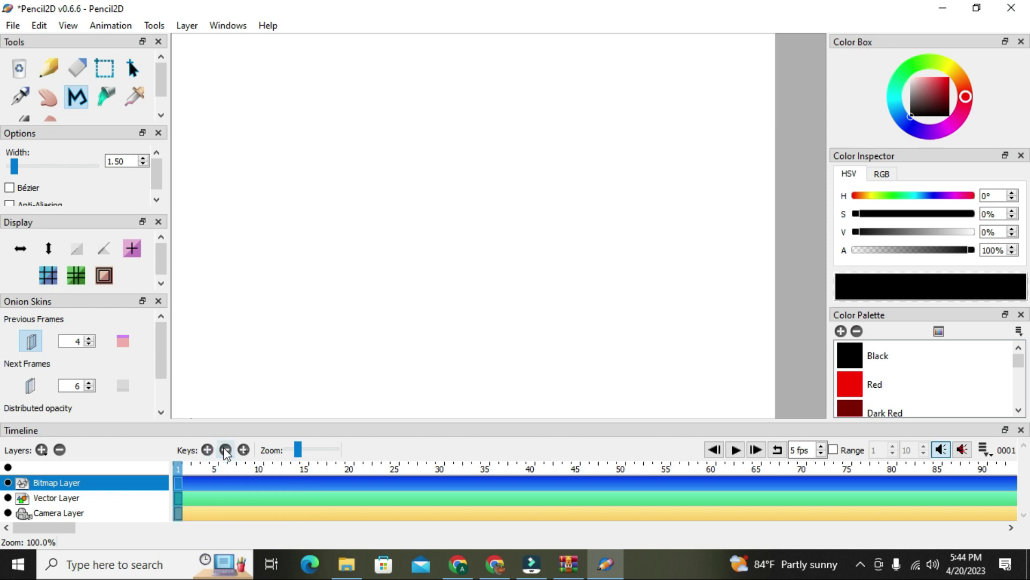
Select the Vector Layer and add a run of keyframes to it
click(69, 494)
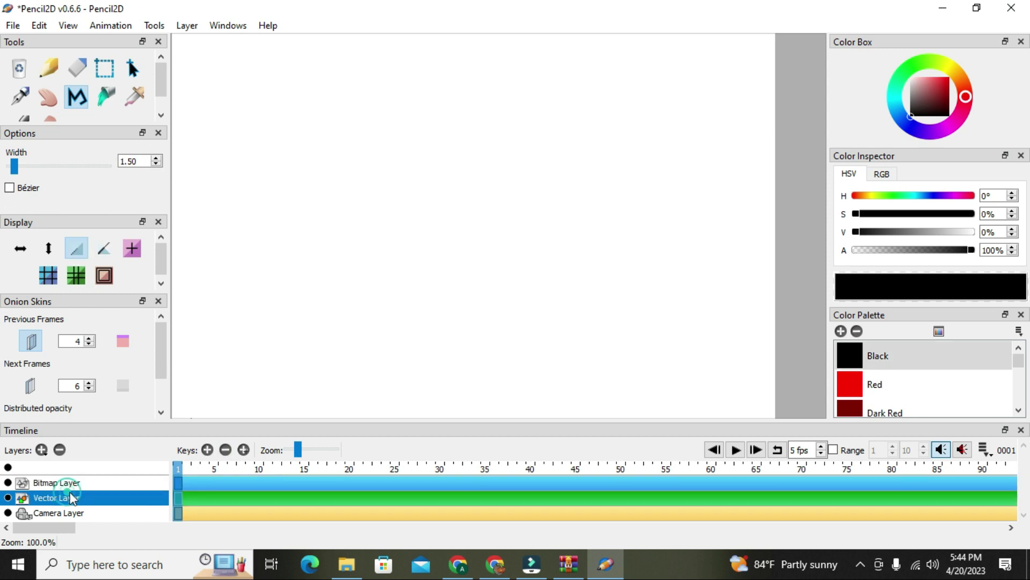
click(208, 450)
double_click(208, 450)
double_click(208, 449)
double_click(208, 449)
double_click(207, 450)
triple_click(208, 450)
double_click(208, 450)
double_click(207, 450)
triple_click(208, 450)
triple_click(207, 449)
double_click(207, 450)
double_click(207, 450)
triple_click(208, 449)
double_click(208, 450)
double_click(208, 450)
triple_click(208, 449)
triple_click(208, 450)
triple_click(208, 449)
triple_click(208, 450)
click(208, 450)
Remove the Vector Layer's added keyframes down to frame 1, then reselect the Bitmap Layer
triple_click(227, 451)
triple_click(226, 450)
triple_click(226, 450)
triple_click(226, 451)
triple_click(226, 451)
double_click(226, 451)
triple_click(226, 451)
click(227, 451)
triple_click(226, 451)
double_click(226, 450)
double_click(227, 451)
triple_click(226, 451)
triple_click(227, 450)
triple_click(227, 451)
double_click(226, 451)
double_click(226, 451)
double_click(227, 450)
triple_click(226, 451)
click(53, 482)
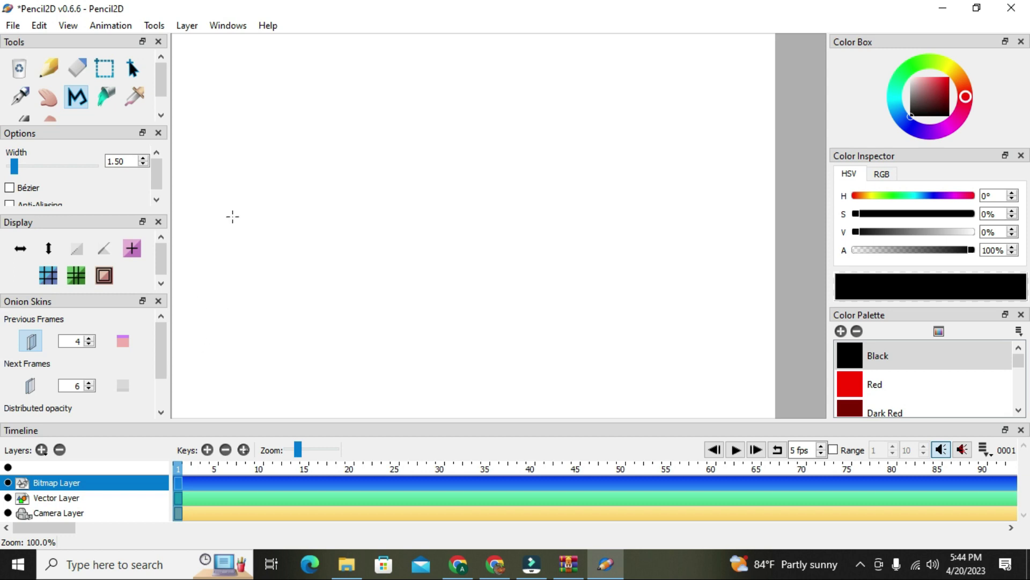
Draw a pencil circle at width 6.09 near the upper left, add frame 2, and hide onion skin
click(48, 68)
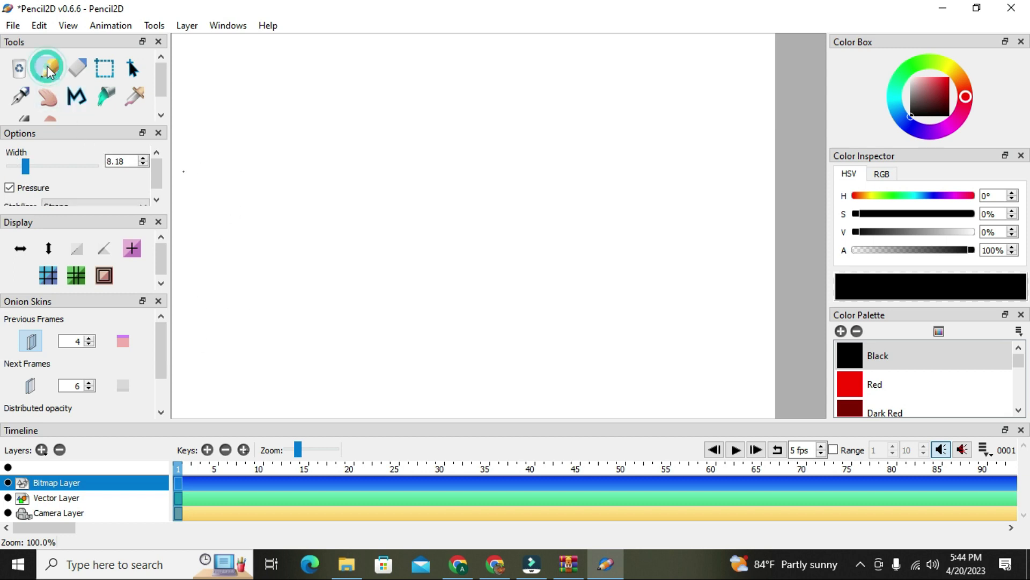
drag(26, 171, 23, 166)
mouse_move(204, 194)
mouse_down()
mouse_move(188, 227)
mouse_move(268, 263)
mouse_move(281, 205)
mouse_move(260, 184)
mouse_move(211, 180)
mouse_move(197, 194)
mouse_up()
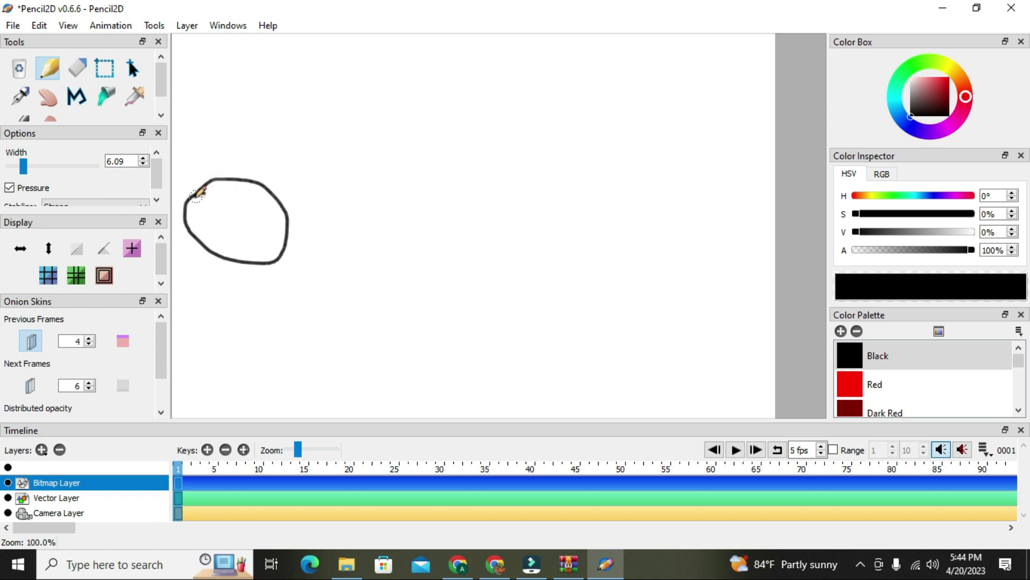
click(207, 451)
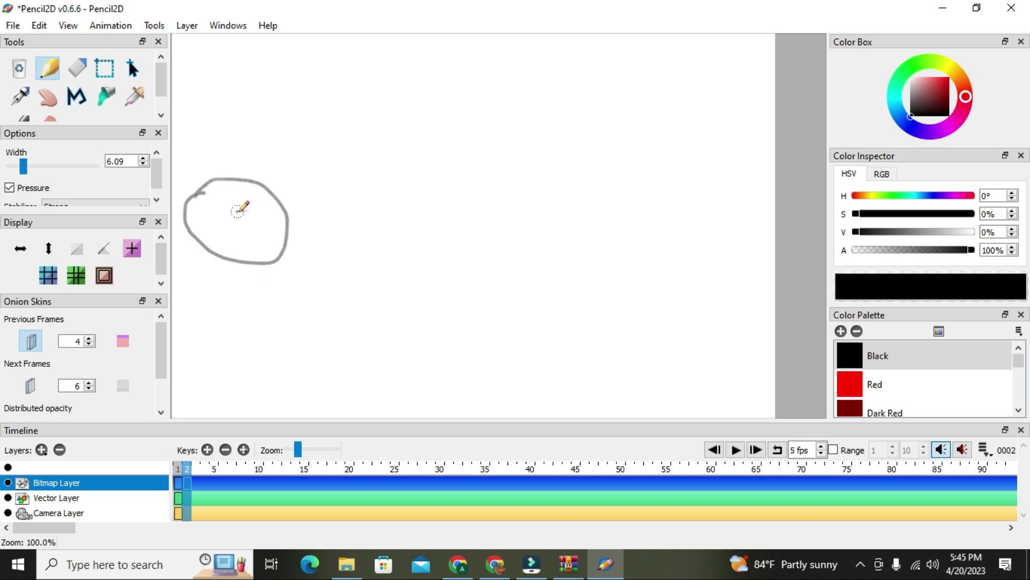
click(31, 341)
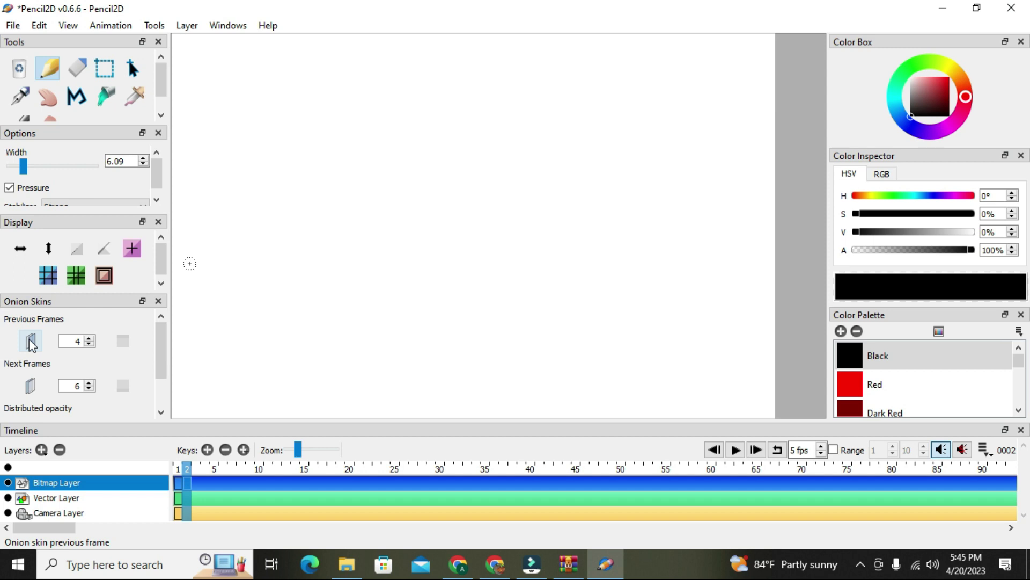
Re-enable onion skin and draw circles on frames 2 to 5, each shifted right and lower
click(29, 339)
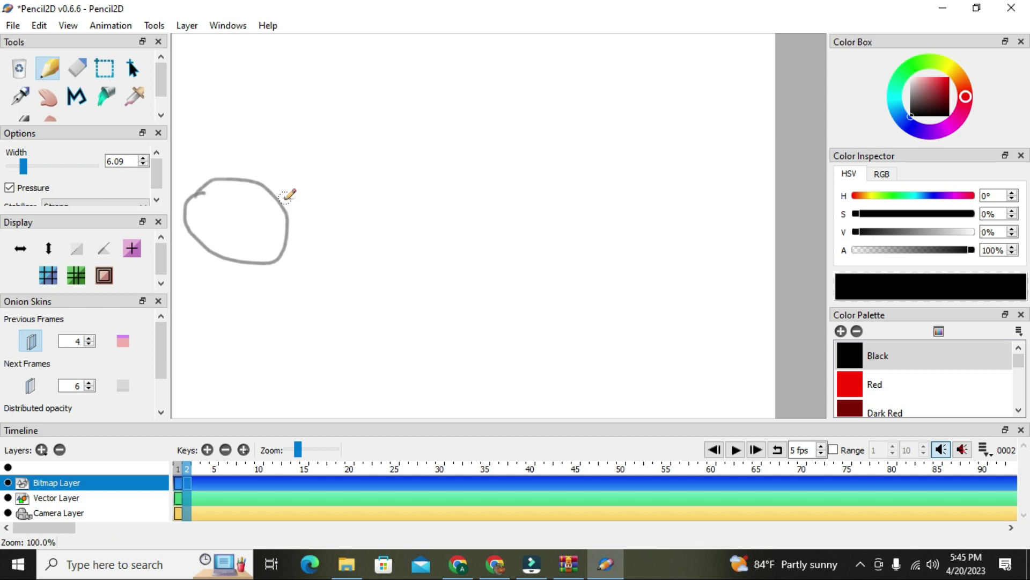
mouse_move(299, 199)
mouse_down()
mouse_move(251, 225)
mouse_move(260, 277)
mouse_move(344, 255)
mouse_move(346, 222)
mouse_move(302, 194)
mouse_up()
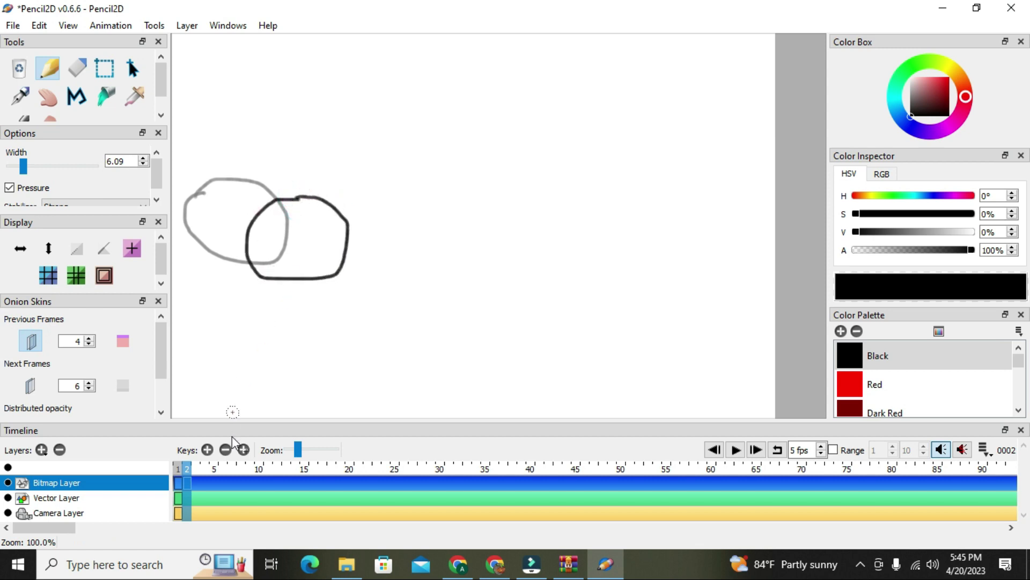
click(207, 450)
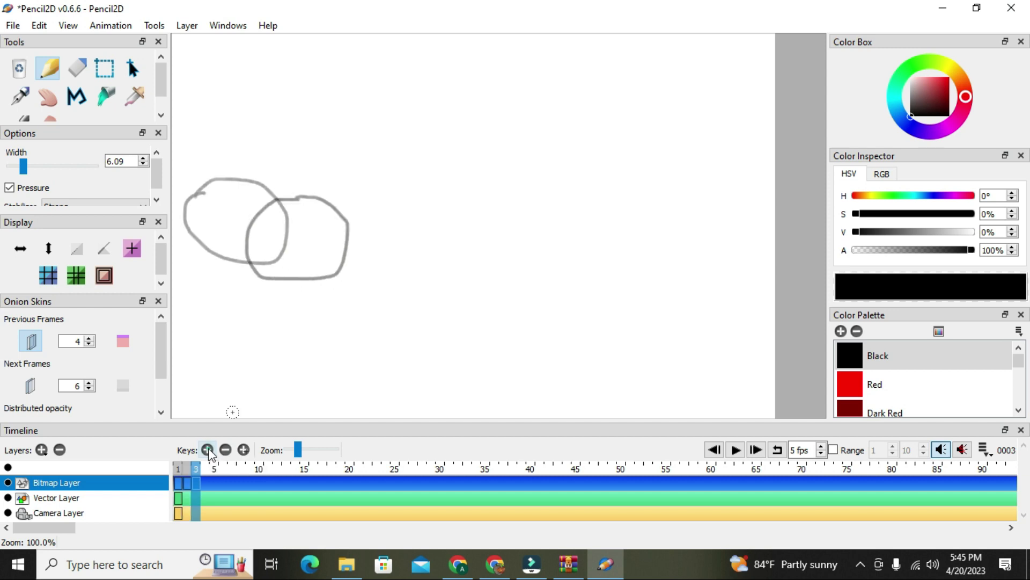
mouse_move(355, 215)
mouse_down()
mouse_move(353, 298)
mouse_move(401, 291)
mouse_move(398, 231)
mouse_move(369, 209)
mouse_up()
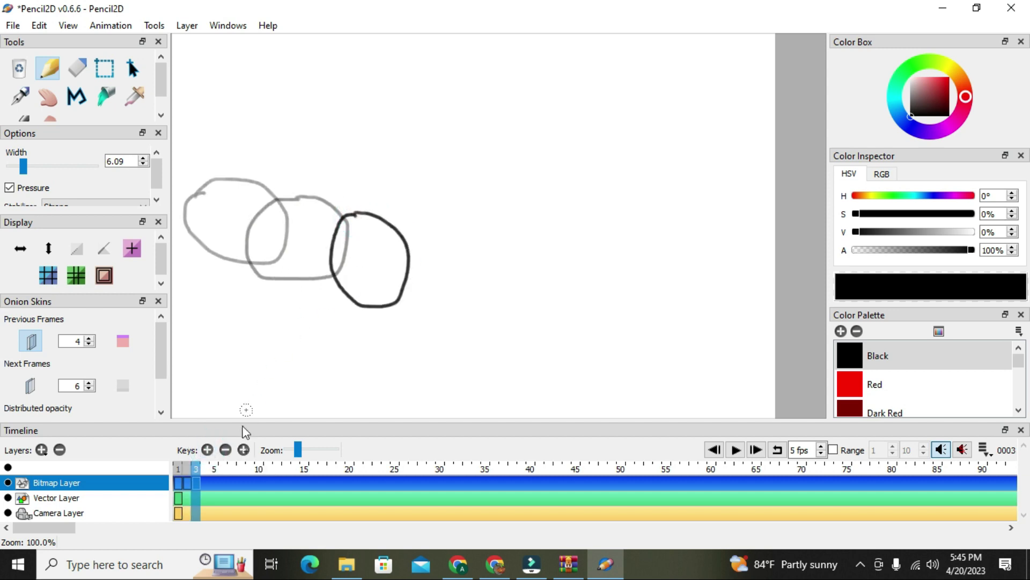
click(208, 451)
mouse_move(417, 258)
mouse_down()
mouse_move(386, 289)
mouse_move(461, 315)
mouse_move(463, 273)
mouse_move(421, 255)
mouse_up()
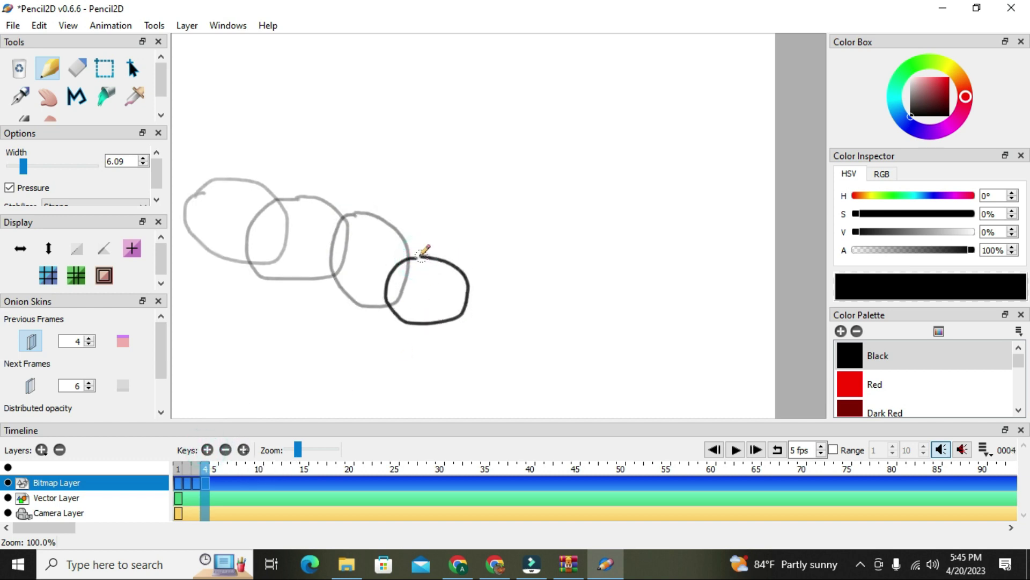
click(208, 451)
mouse_move(478, 274)
mouse_down()
mouse_move(446, 314)
mouse_move(494, 340)
mouse_move(515, 288)
mouse_move(471, 274)
mouse_up()
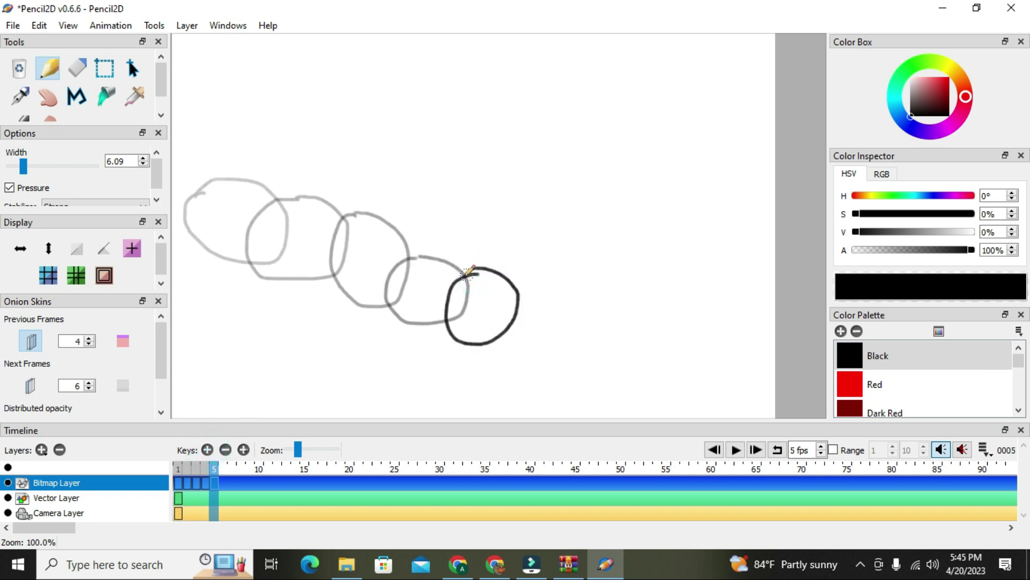
Add frames 6 to 9, each with a circle further right, ending near the bottom right
click(207, 450)
mouse_move(531, 294)
mouse_down()
mouse_move(503, 344)
mouse_move(578, 345)
mouse_move(576, 311)
mouse_move(534, 292)
mouse_up()
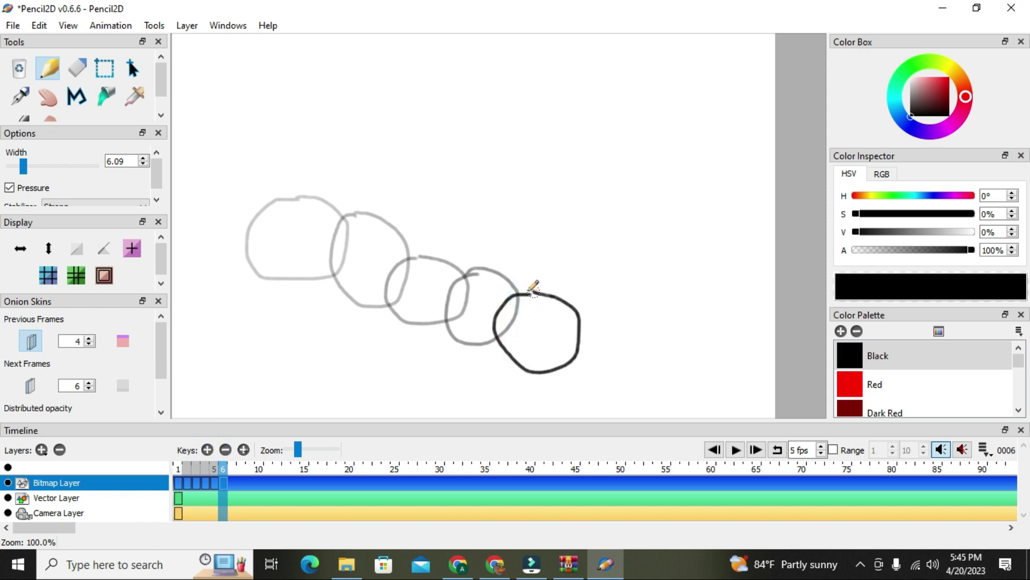
click(209, 449)
mouse_move(599, 306)
mouse_down()
mouse_move(560, 321)
mouse_move(577, 364)
mouse_move(639, 331)
mouse_move(629, 313)
mouse_move(598, 305)
mouse_up()
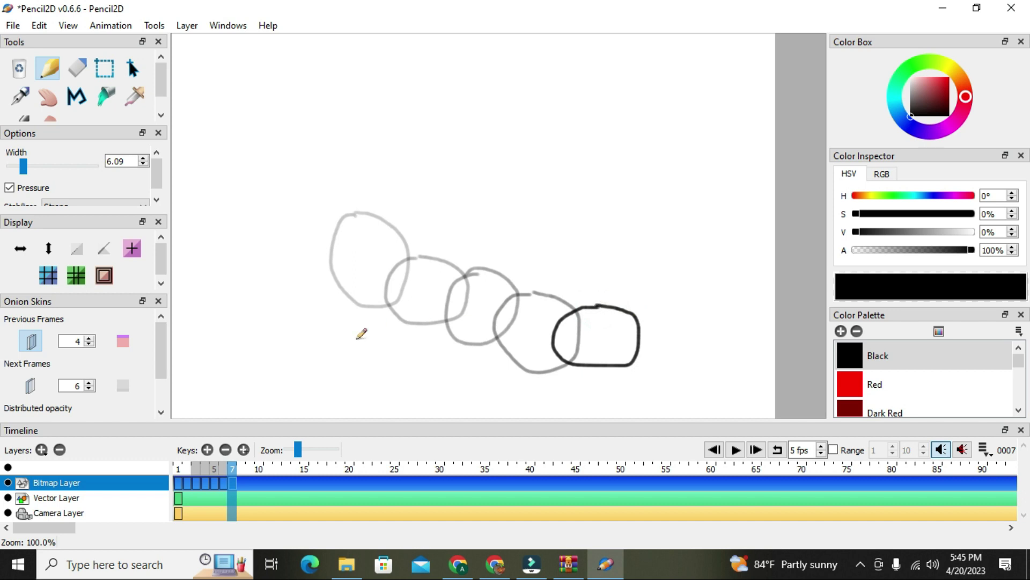
click(208, 451)
mouse_move(660, 309)
mouse_down()
mouse_move(618, 335)
mouse_move(666, 359)
mouse_move(700, 326)
mouse_move(685, 307)
mouse_move(657, 309)
mouse_up()
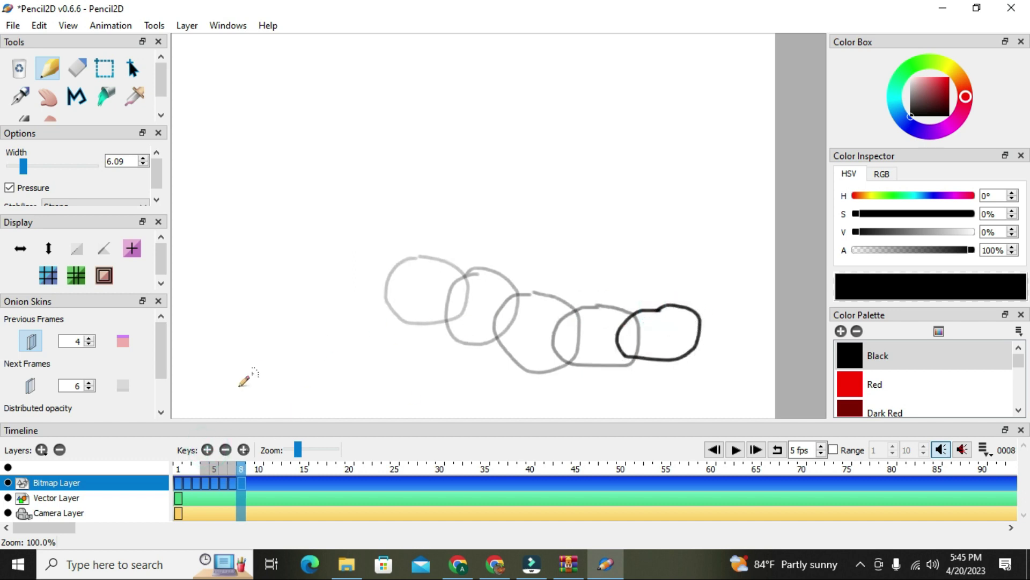
click(207, 450)
mouse_move(702, 336)
mouse_down()
mouse_move(748, 362)
mouse_move(708, 328)
mouse_up()
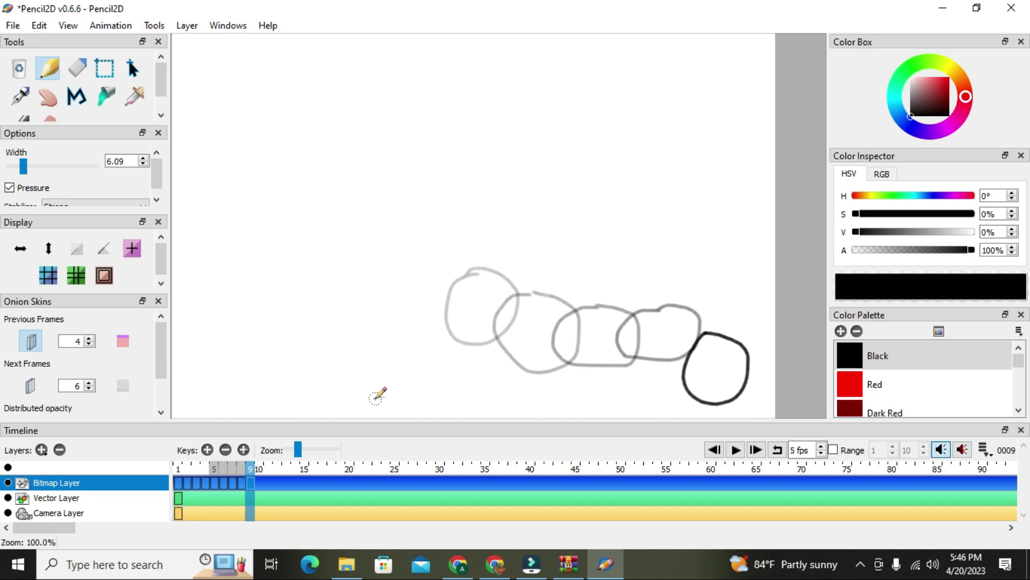
Turn off onion skin and preview the circle animation
click(30, 341)
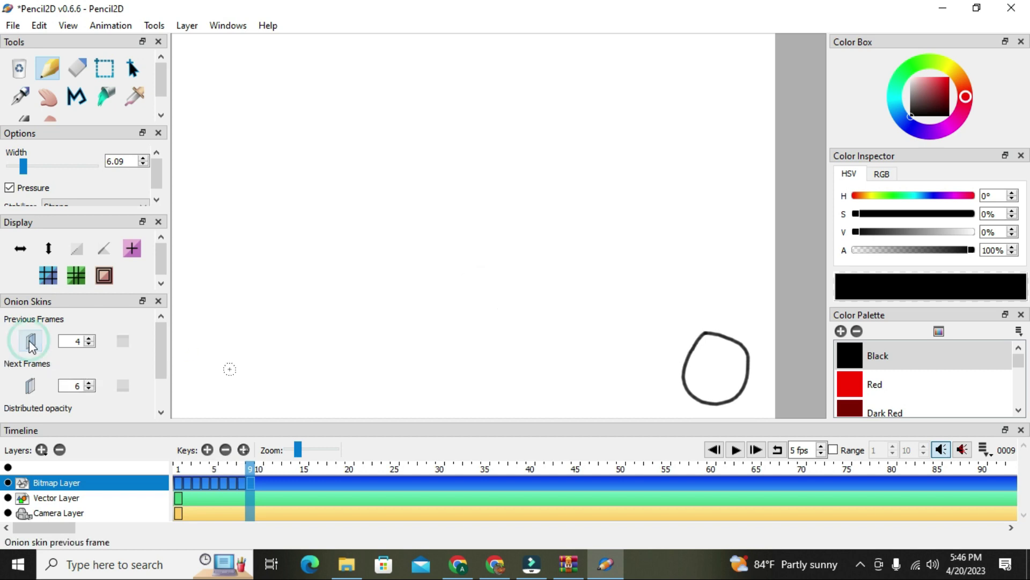
click(736, 452)
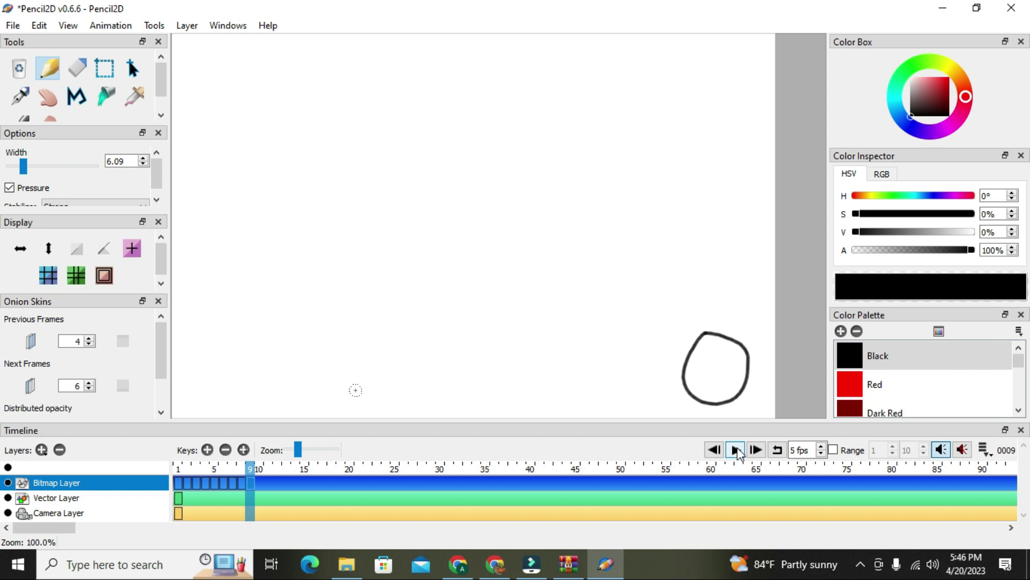
click(736, 452)
click(736, 452)
Raise the playback speed from 5 to 12 fps
click(777, 451)
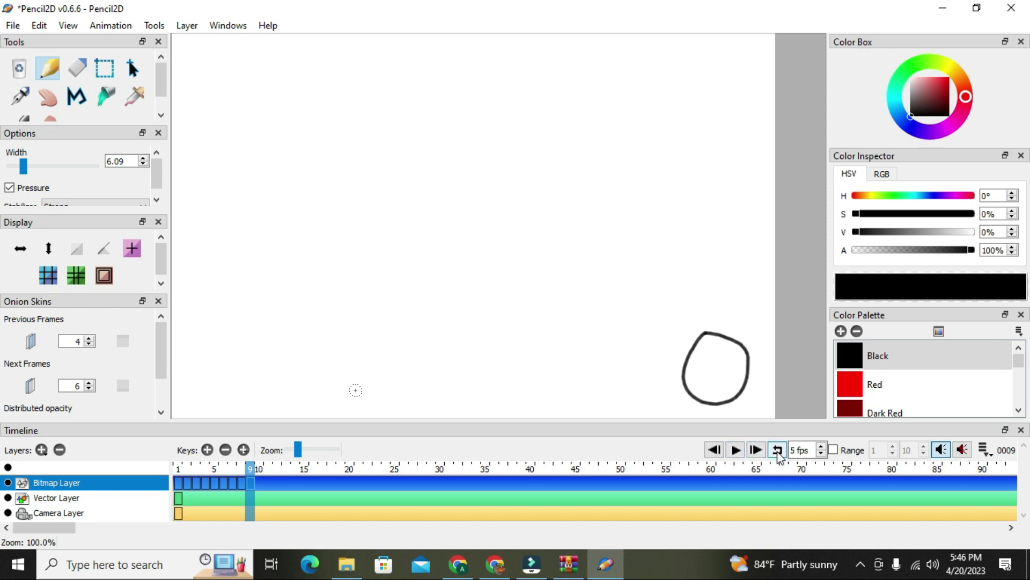
click(821, 448)
click(821, 448)
click(822, 447)
click(821, 447)
click(822, 448)
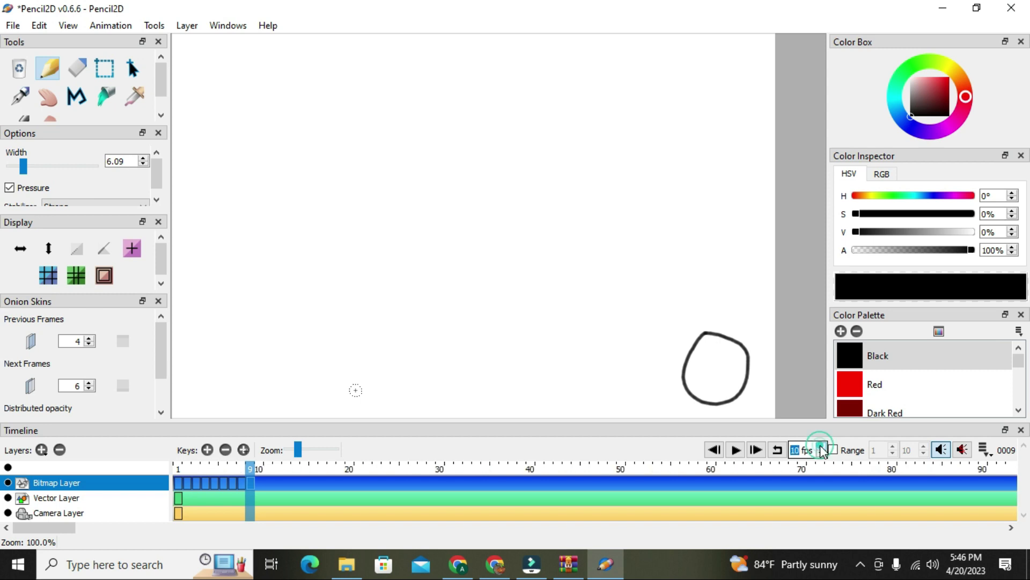
click(821, 447)
click(822, 447)
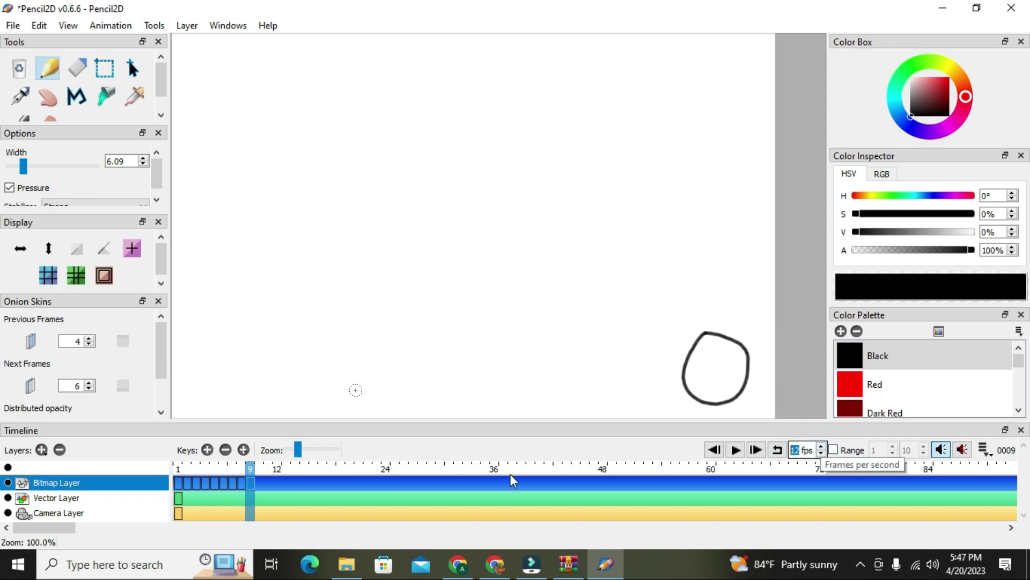
Enable Loop and play the animation repeatedly at 12 fps
click(735, 451)
click(735, 450)
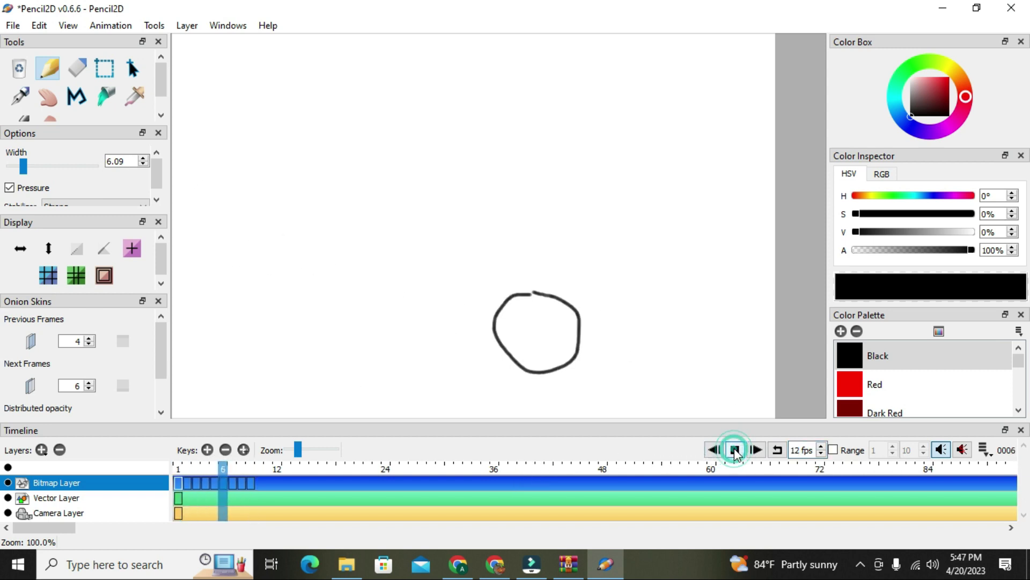
click(778, 451)
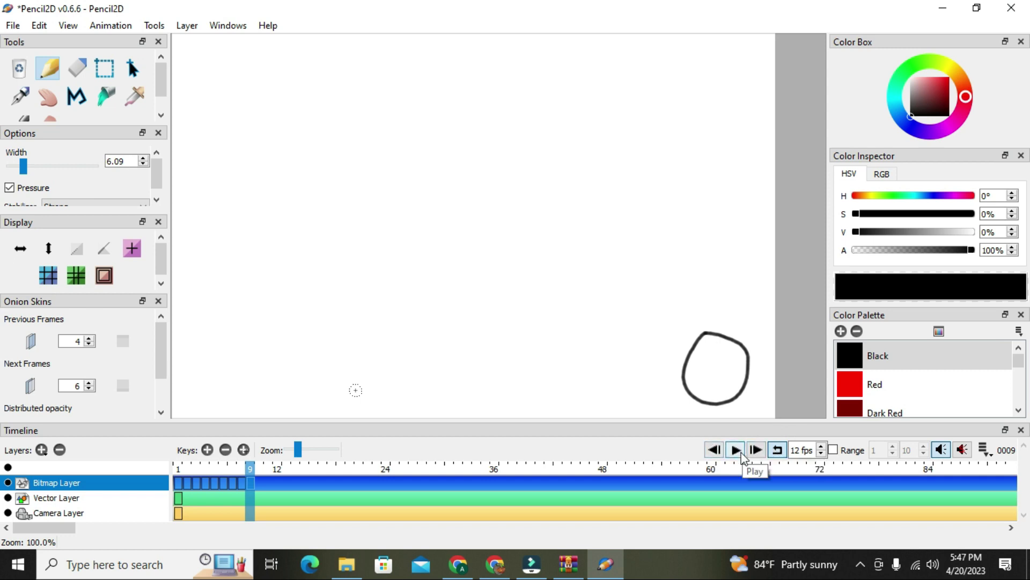
click(739, 453)
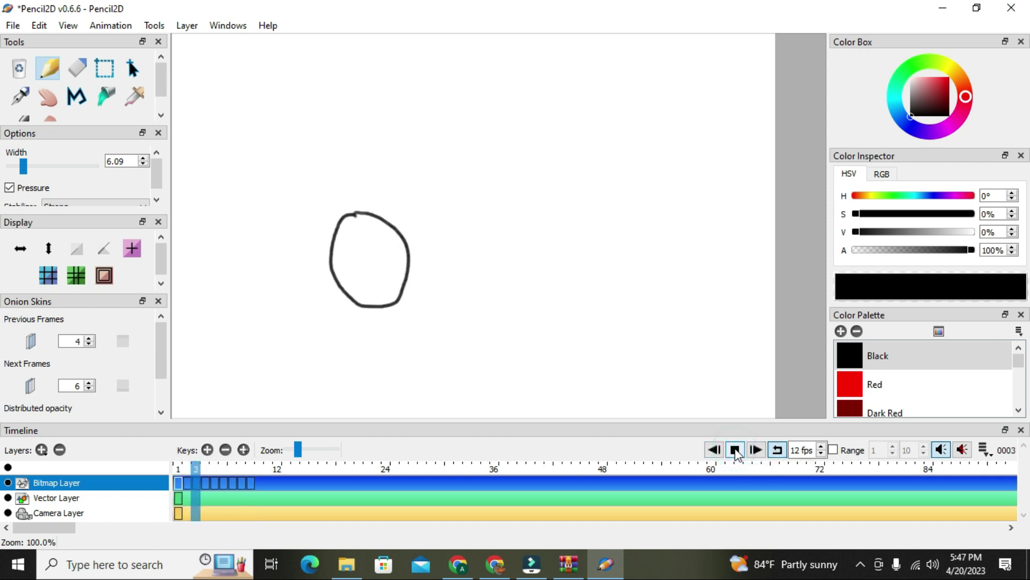